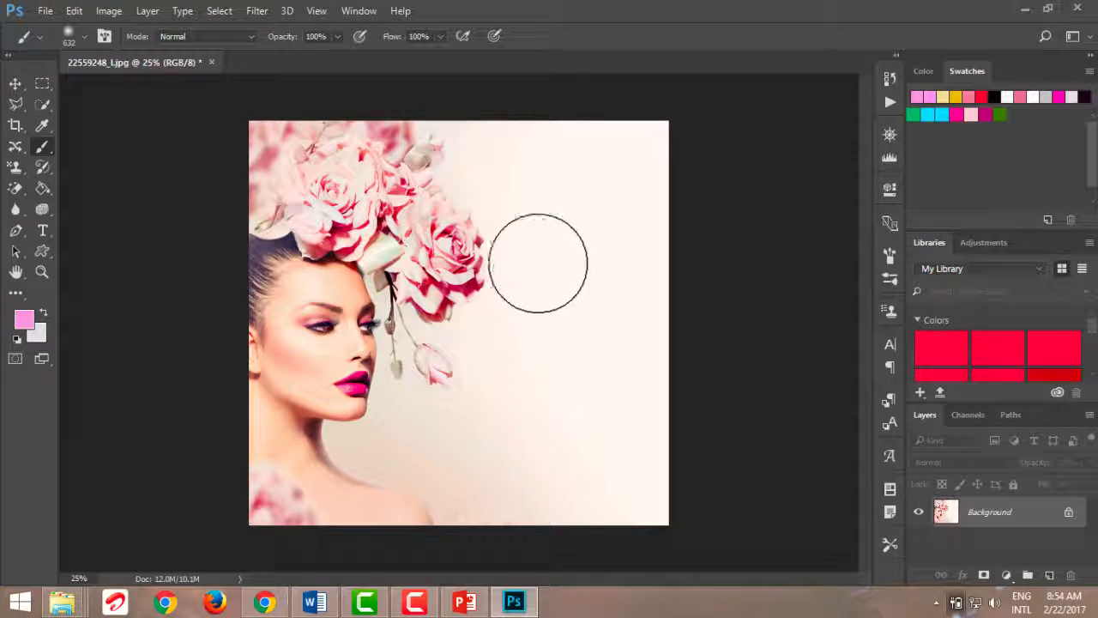
Paint pink across the whole photo with the large soft brush, and undo the stroke
mouse_move(544, 246)
left_mouse_down()
mouse_move(500, 268)
mouse_move(518, 270)
mouse_move(536, 371)
mouse_move(474, 242)
mouse_move(455, 168)
mouse_move(481, 243)
mouse_move(323, 190)
mouse_move(270, 275)
mouse_move(294, 455)
mouse_move(419, 451)
mouse_move(591, 387)
mouse_move(623, 396)
mouse_move(459, 340)
mouse_move(463, 189)
mouse_move(425, 150)
mouse_move(318, 498)
mouse_move(642, 438)
left_mouse_up()
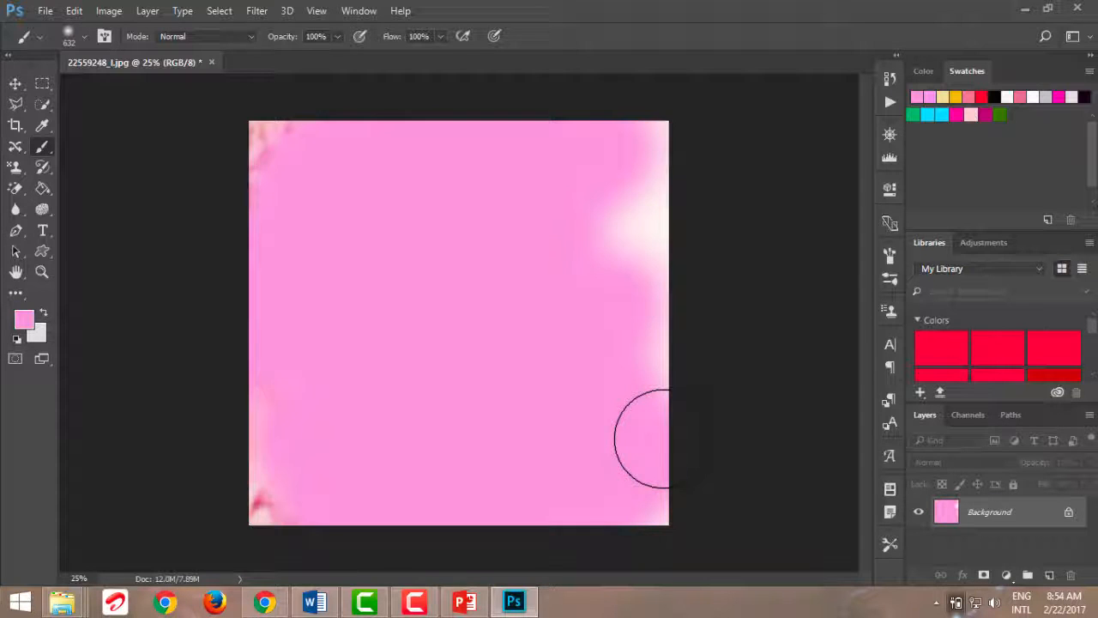
key("ctrl+z")
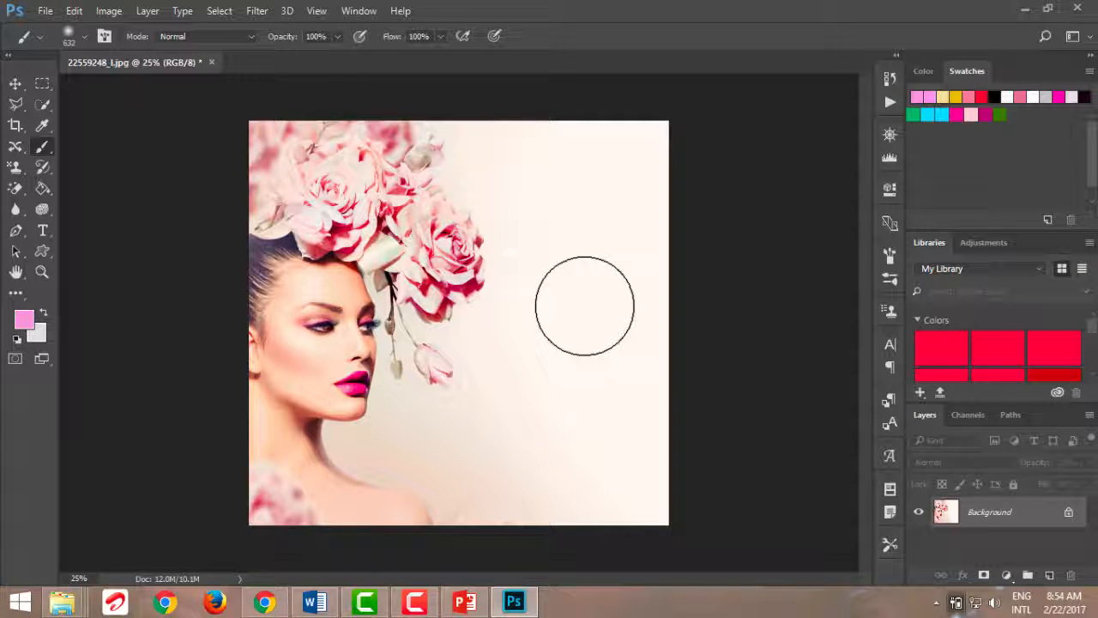
Set up a round brush tip of 99 px with 93% hardness
key("bracketright")
key("bracketright")
key("bracketright")
key("bracketright")
key("bracketright")
key("bracketright")
key("bracketright")
key("bracketright")
key("bracketright")
key("bracketright")
key("bracketright")
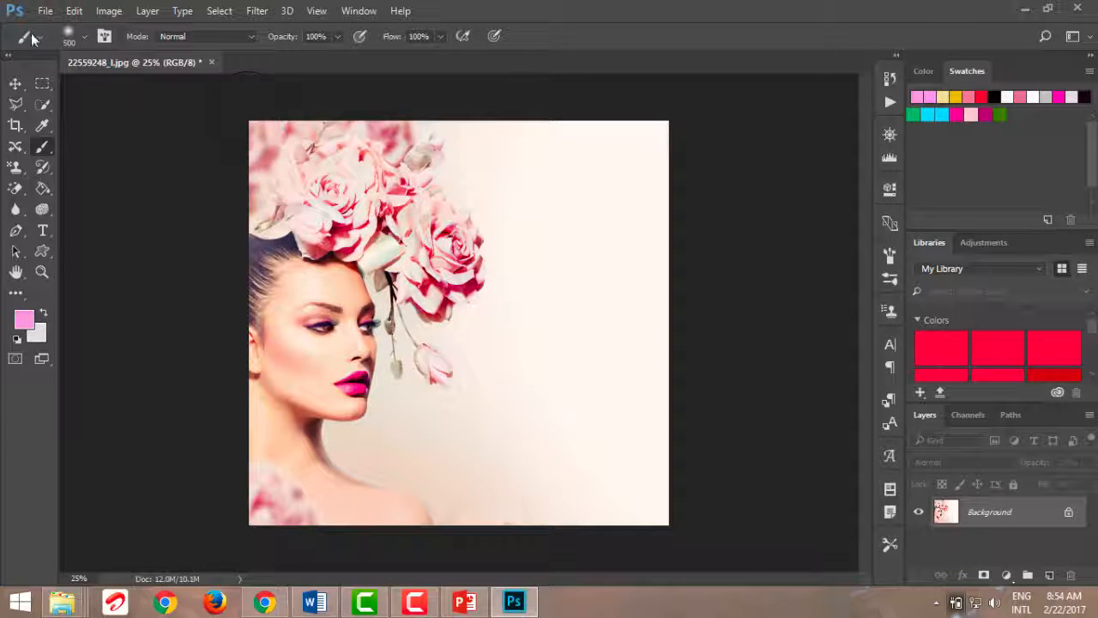
left_click(82, 38)
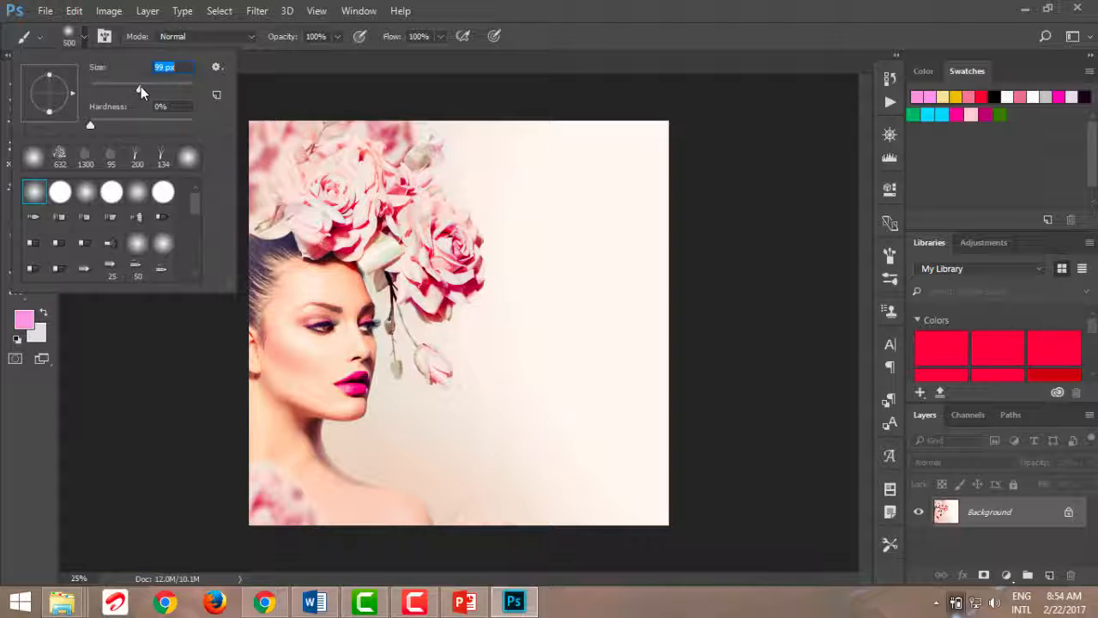
left_click_drag(92, 126, 185, 130)
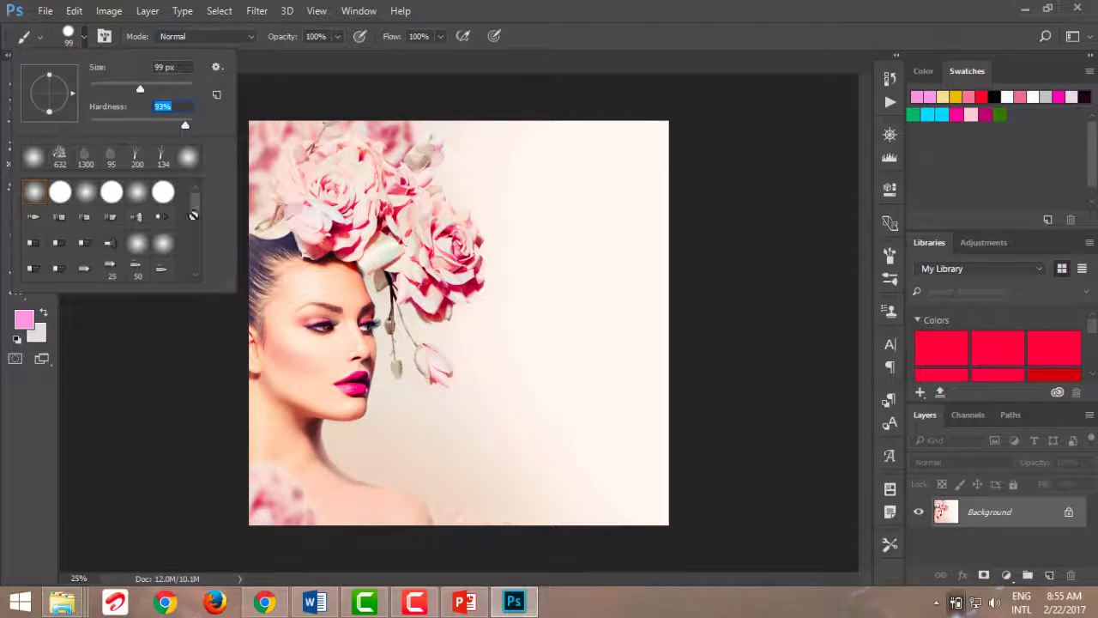
Choose the 134 px grass brush preset, enlarge it to 385 px, and paint grass tufts over the empty background beside the woman
scroll(196, 206, "down", 6)
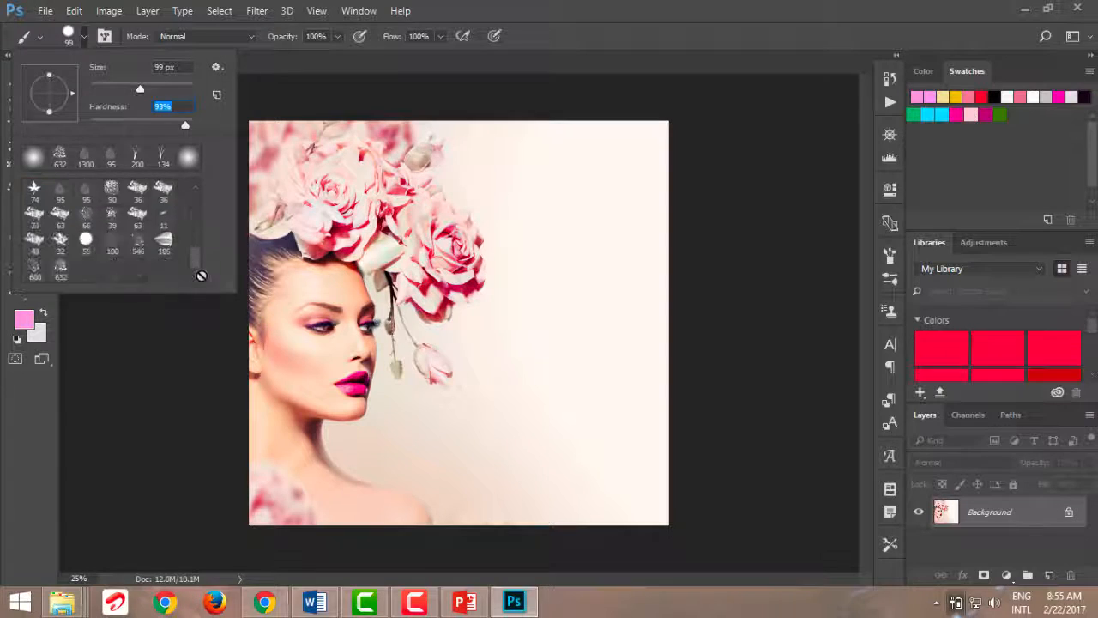
scroll(195, 226, "down", 6)
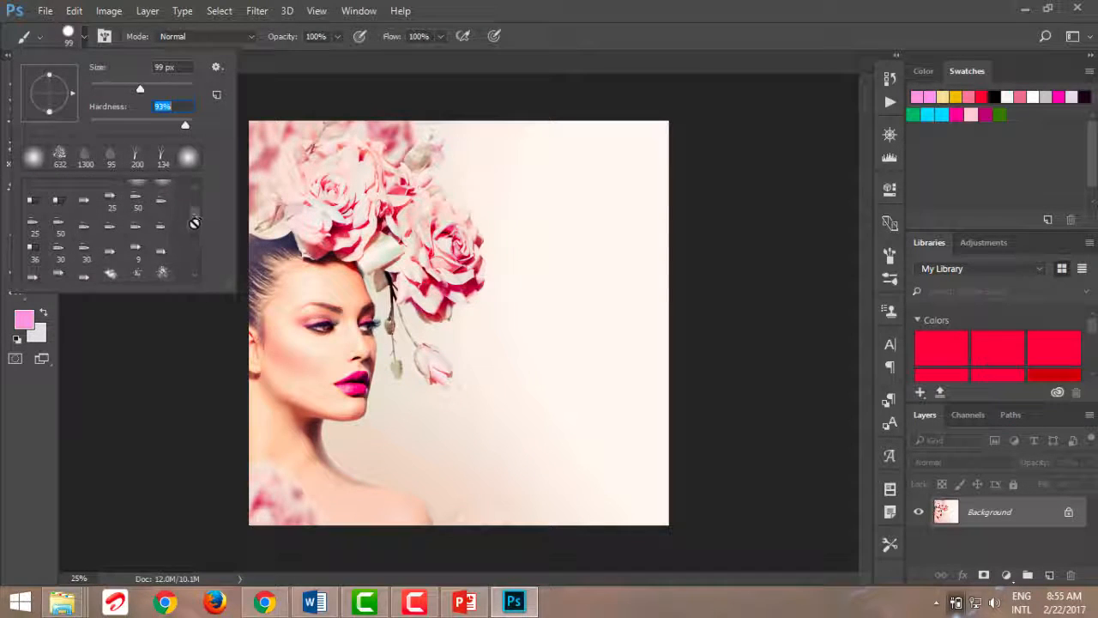
scroll(192, 230, "down", 3)
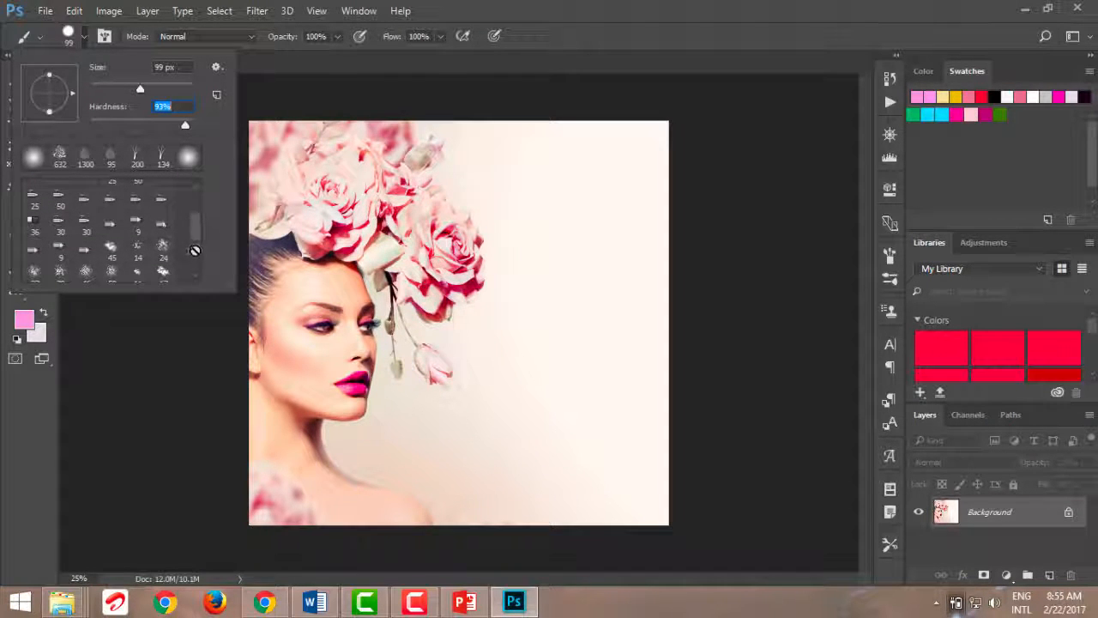
scroll(196, 247, "down", 1)
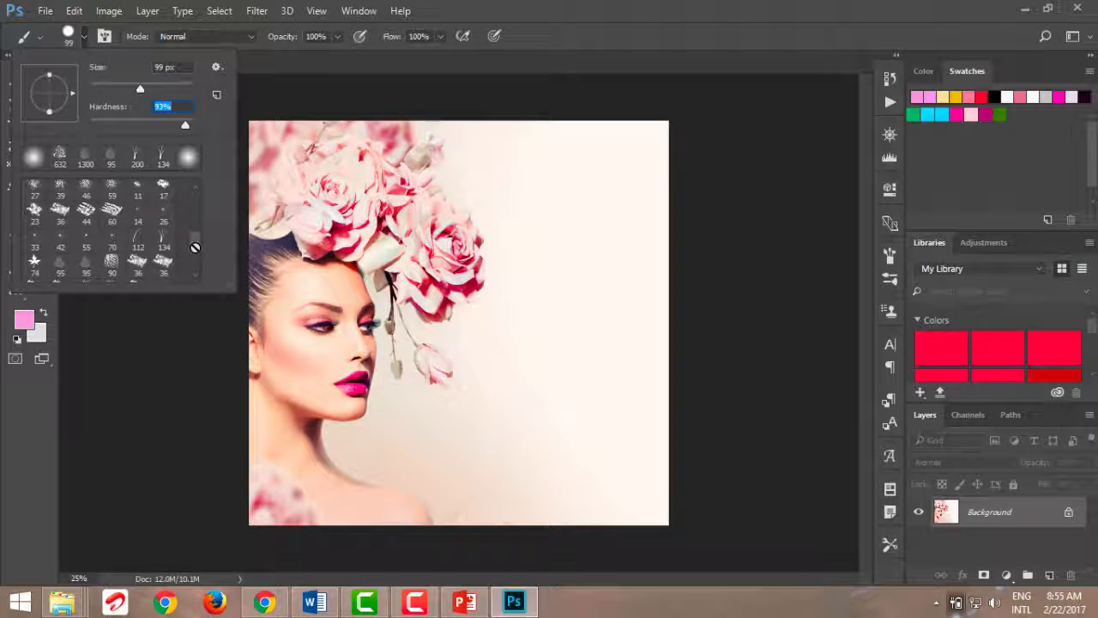
left_click(161, 246)
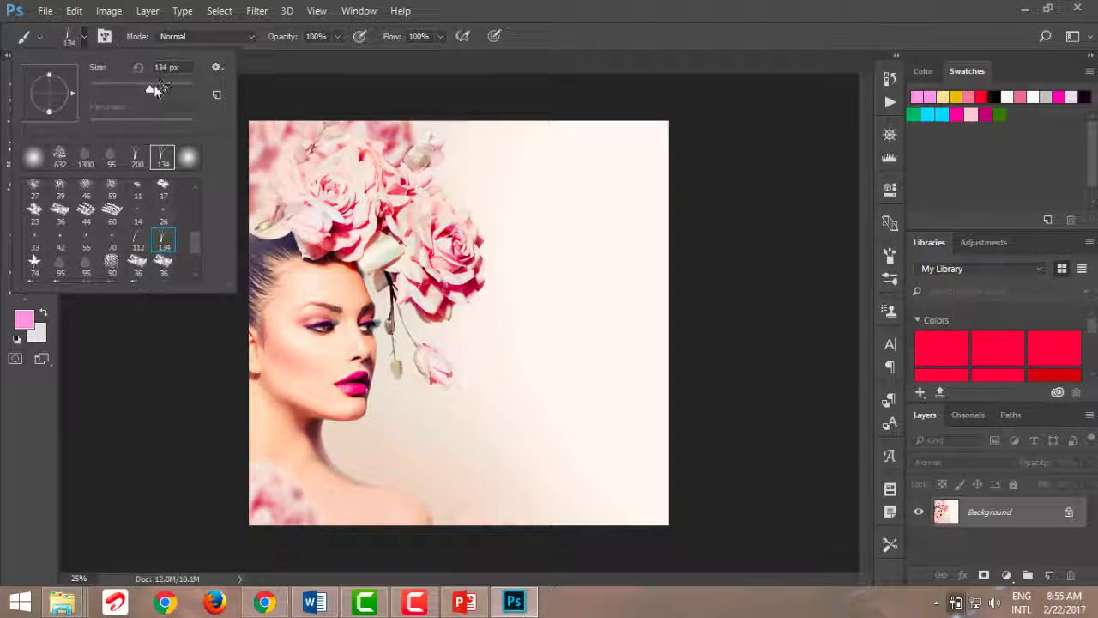
left_click_drag(154, 86, 177, 88)
left_click(504, 321)
mouse_move(504, 322)
left_mouse_down()
mouse_move(582, 359)
mouse_move(595, 285)
mouse_move(506, 275)
left_mouse_up()
mouse_move(478, 380)
left_mouse_down()
mouse_move(573, 438)
mouse_move(555, 371)
mouse_move(616, 406)
mouse_move(612, 338)
mouse_move(520, 321)
left_mouse_up()
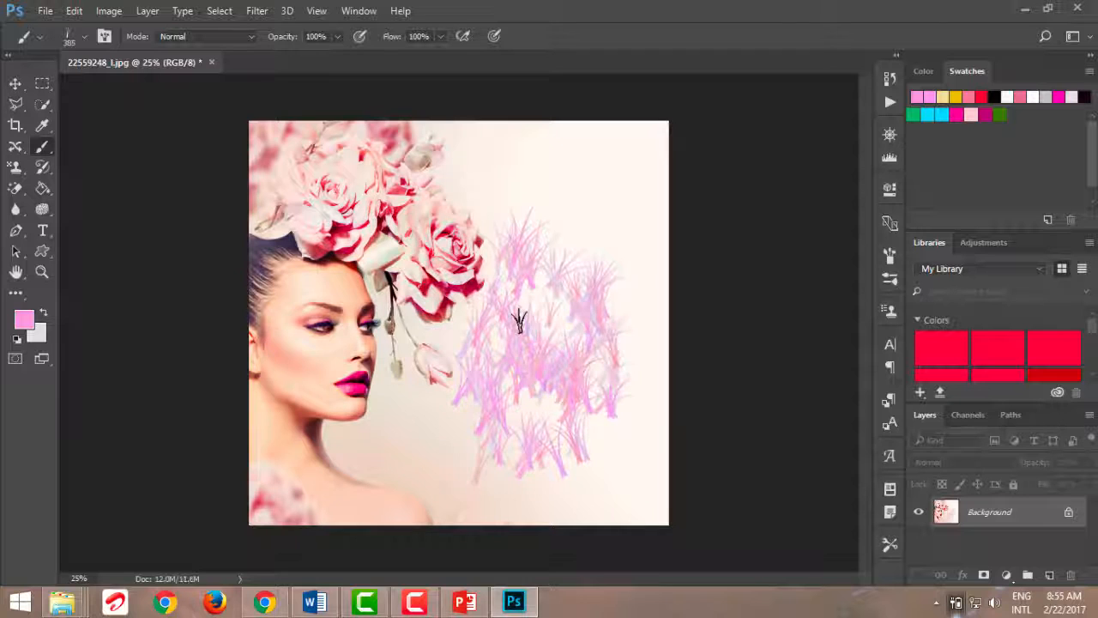
Switch to the 95 px petal-shaped brush, enlarge it to 306 px, and paint petals above and over the grass
left_click(67, 39)
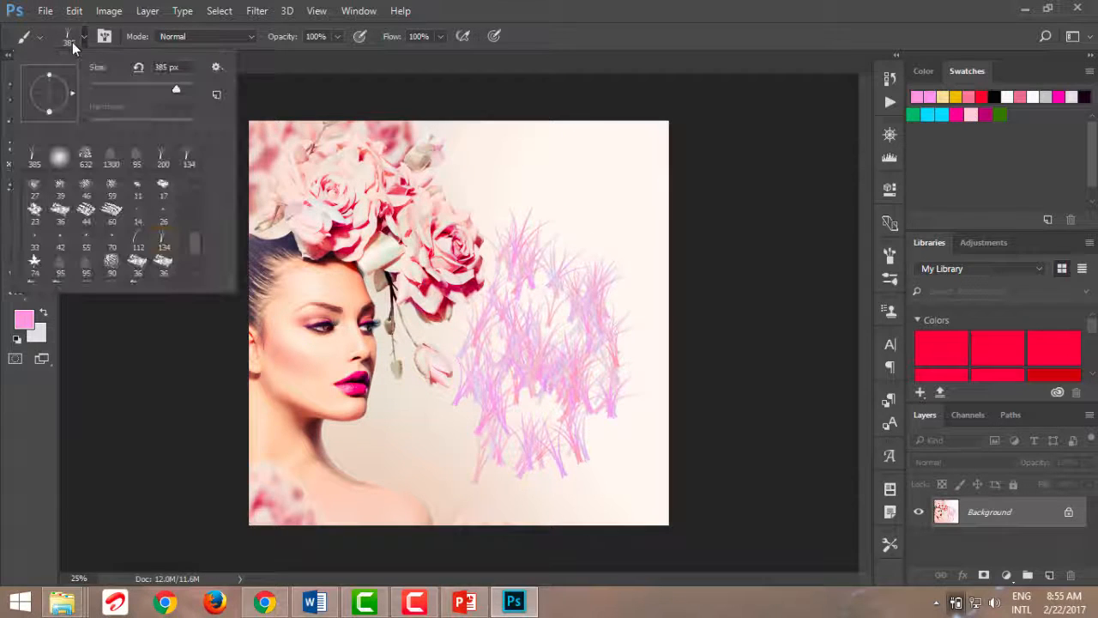
left_click(134, 156)
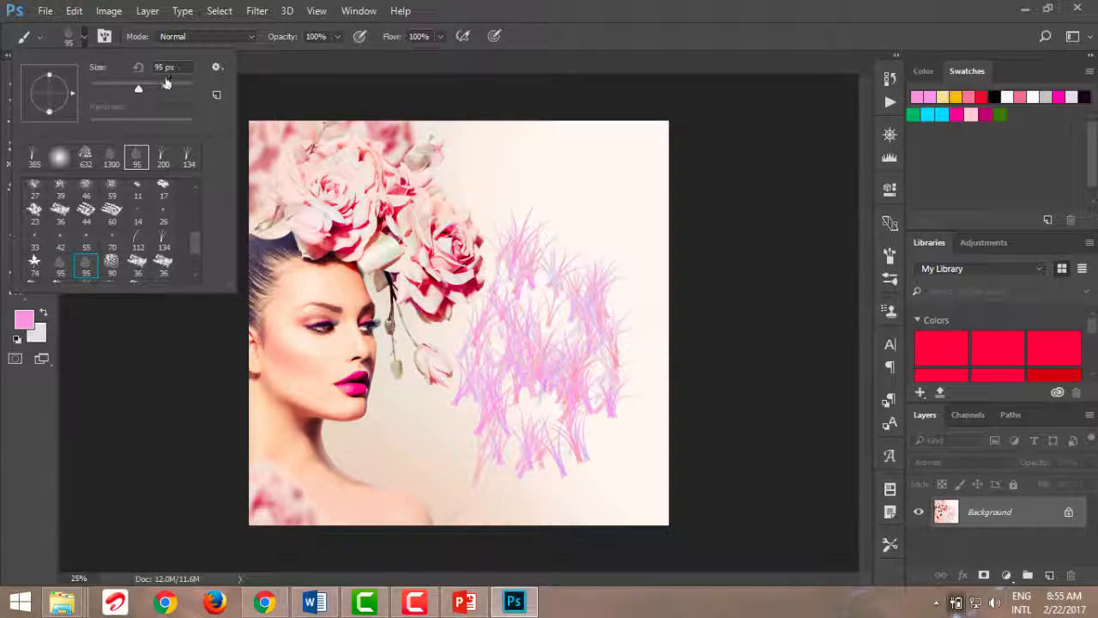
left_click_drag(138, 89, 173, 91)
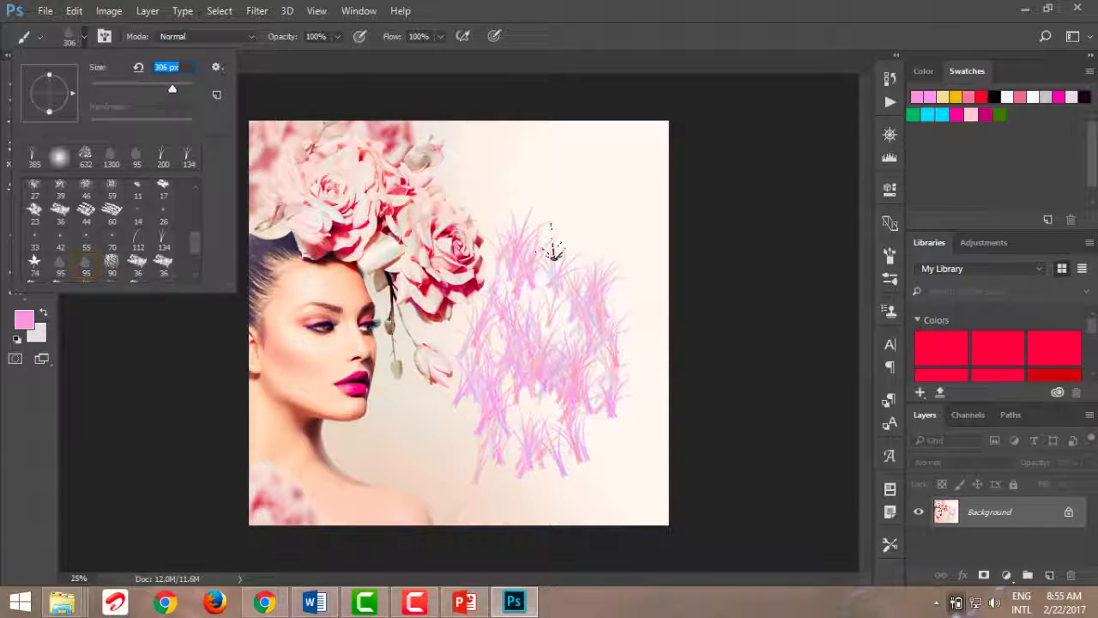
mouse_move(539, 196)
left_mouse_down()
mouse_move(587, 206)
mouse_move(600, 245)
mouse_move(475, 172)
mouse_move(609, 236)
mouse_move(612, 188)
mouse_move(532, 303)
left_mouse_up()
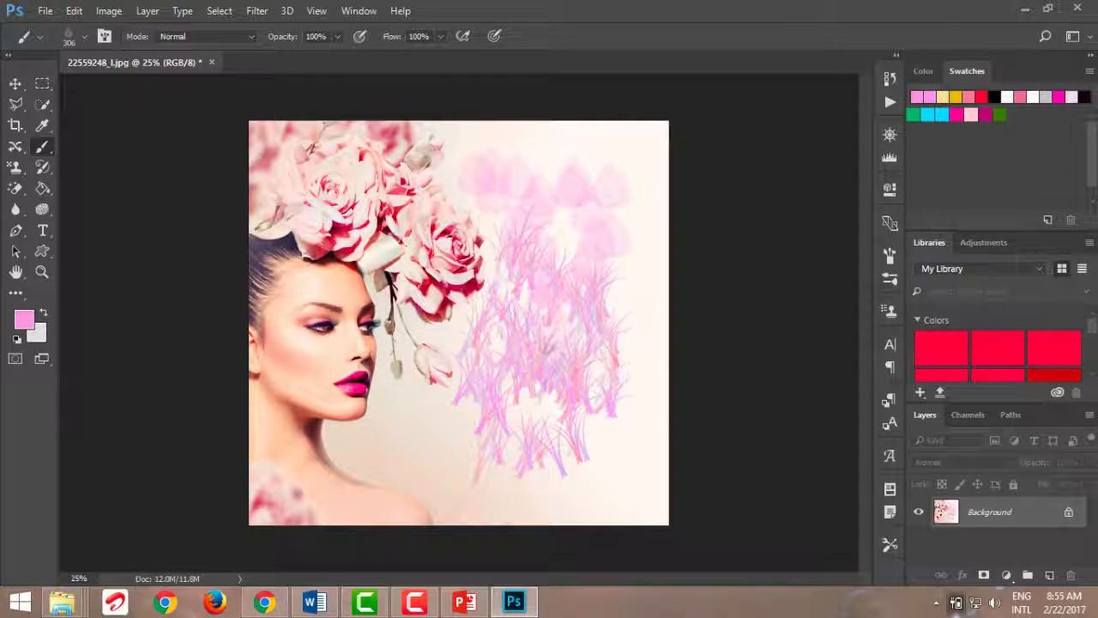
Remove the grass and petal test strokes, delete Layer 1, and clear the flower selection
key("ctrl+j")
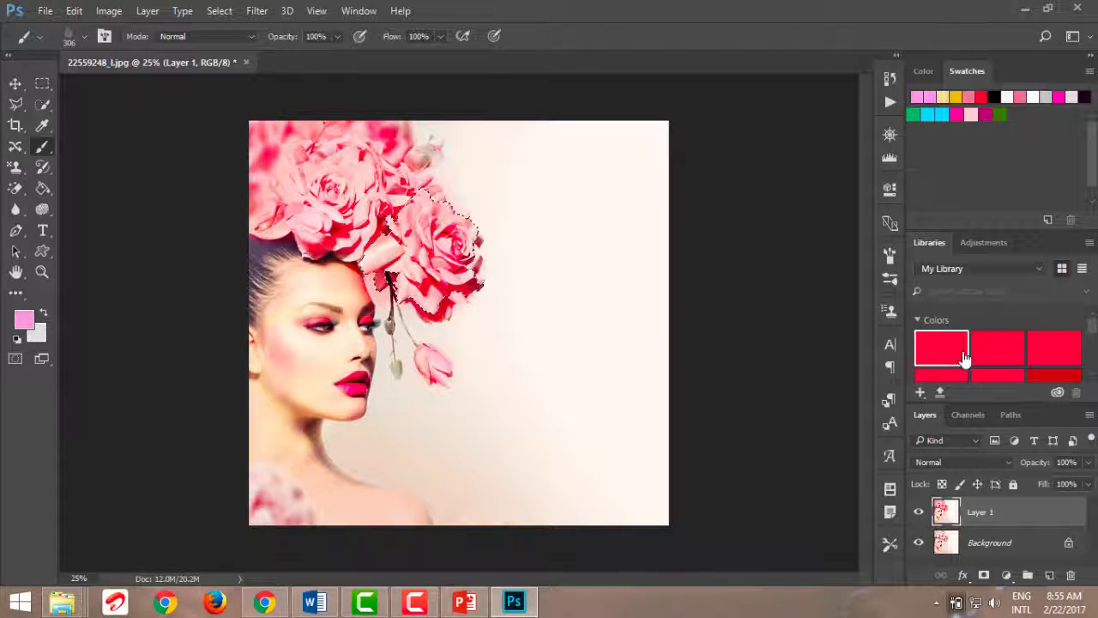
left_click_drag(987, 512, 1071, 575)
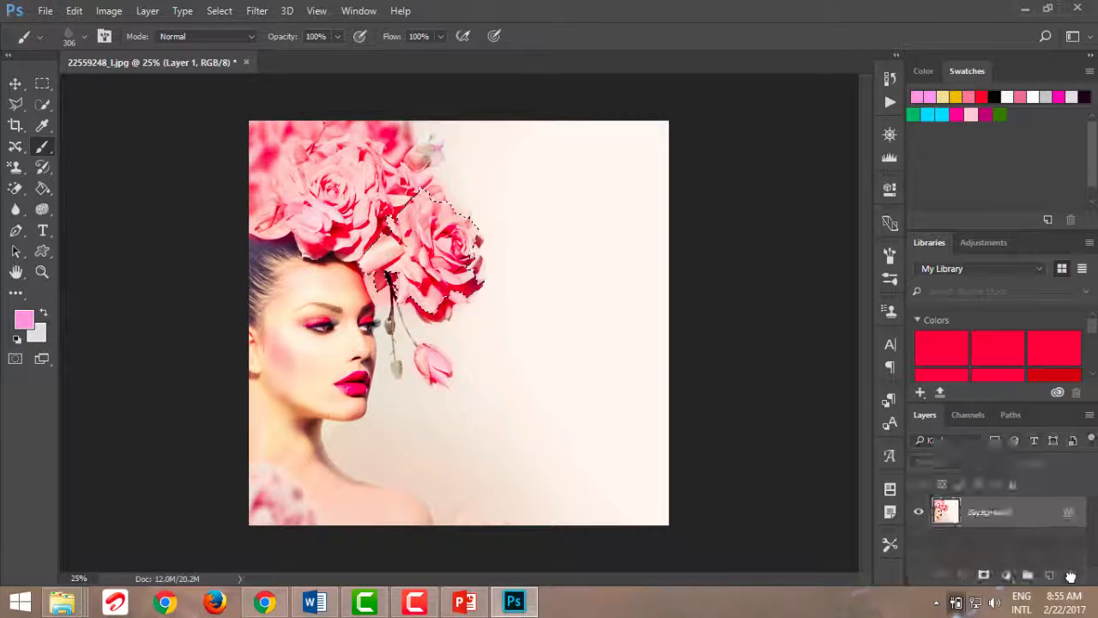
key("ctrl+d")
Stamp several single petals on the empty background, and paint a continuous trail of petals around them
left_click(538, 320)
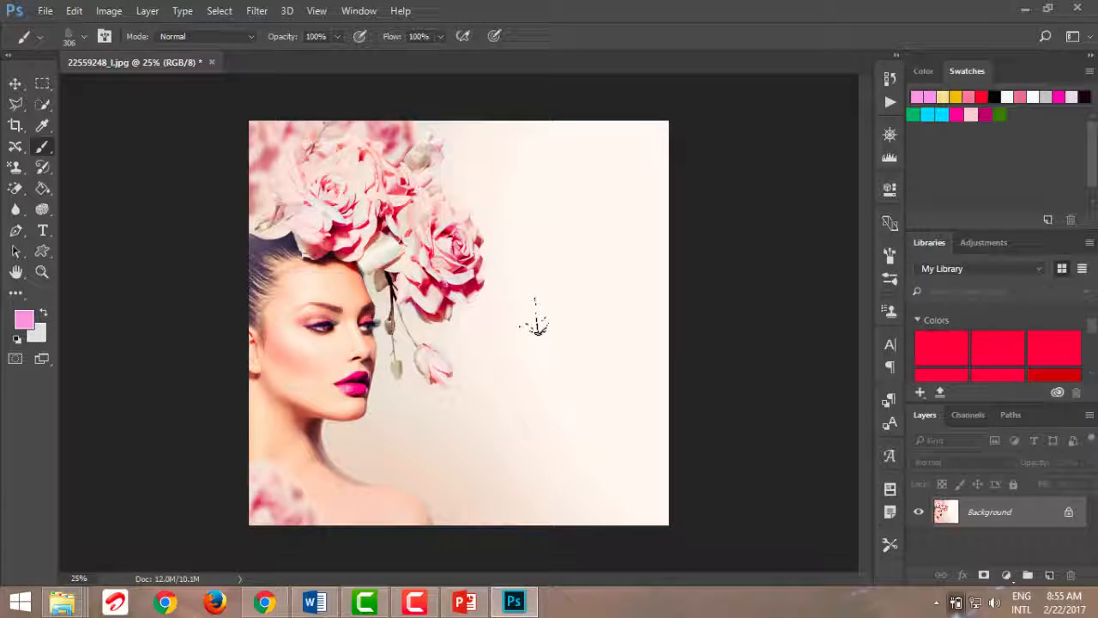
left_click(554, 273)
left_click(513, 227)
left_click(569, 211)
left_click(515, 399)
left_click(580, 393)
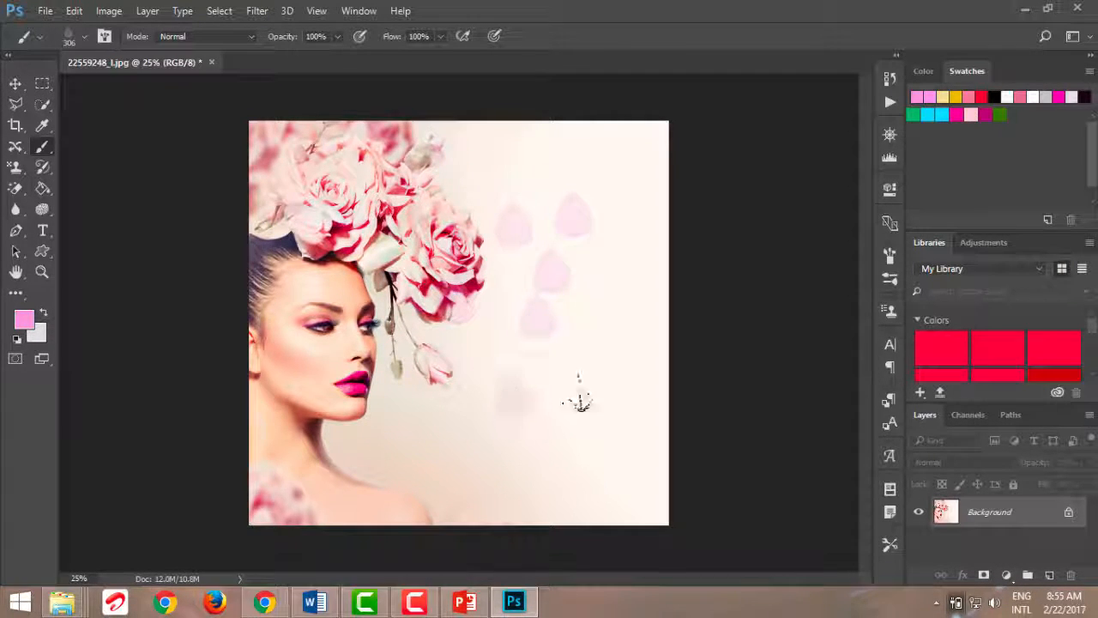
mouse_move(597, 369)
left_mouse_down()
mouse_move(460, 314)
mouse_move(602, 468)
mouse_move(543, 198)
mouse_move(401, 427)
mouse_move(595, 266)
mouse_move(630, 204)
left_mouse_up()
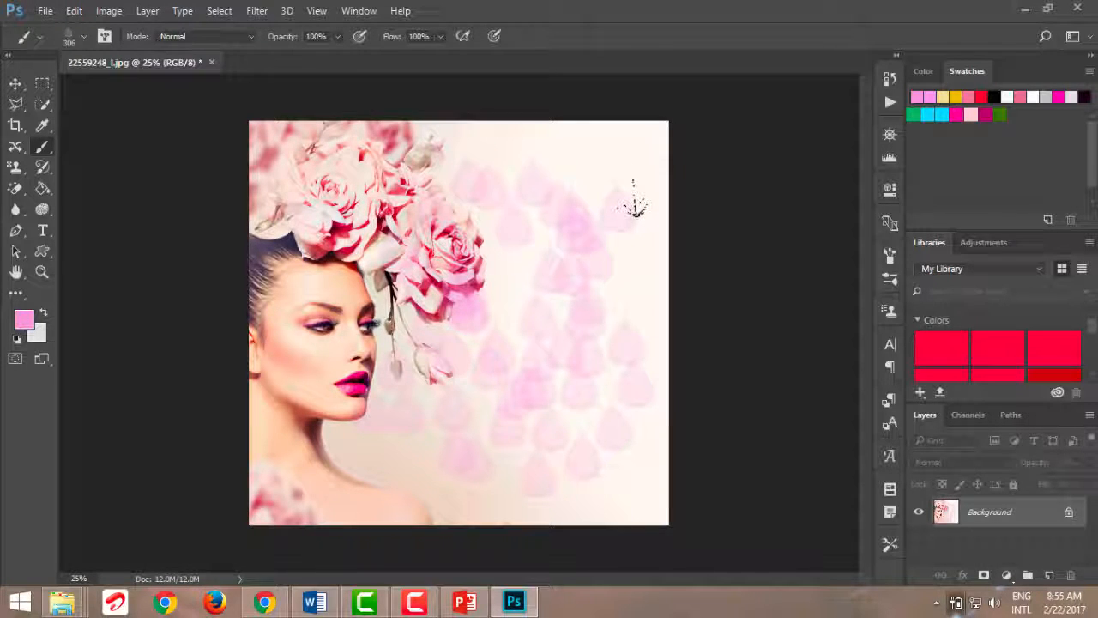
Undo the petal trail and all the single petal stamps
key("ctrl+z")
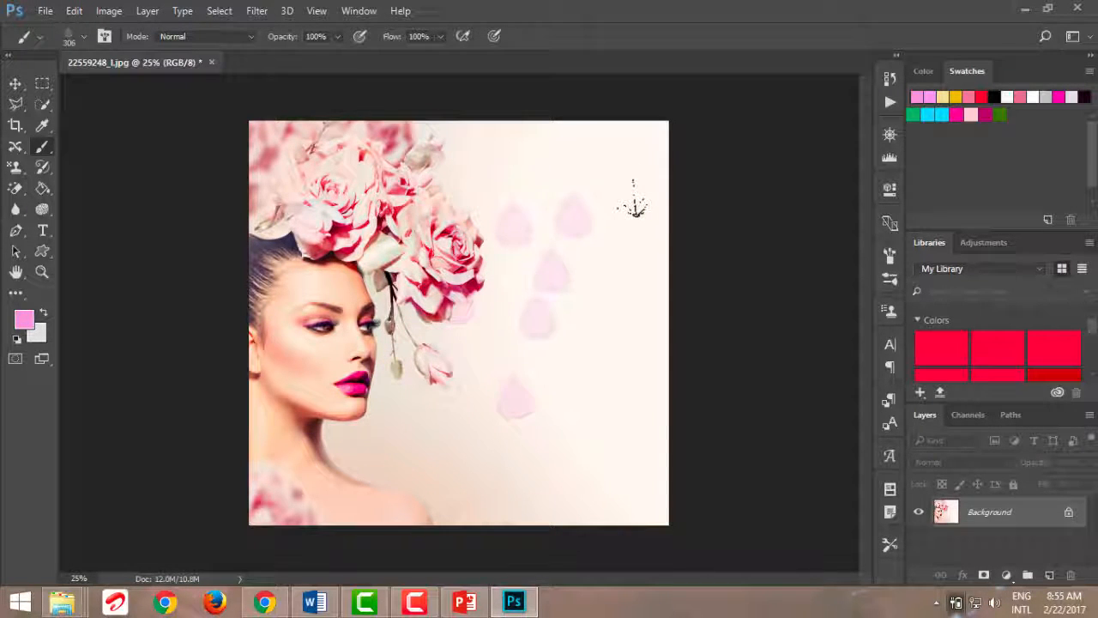
key("ctrl+alt+z")
key("ctrl+alt+z")
key("ctrl+alt+z")
key("ctrl+alt+z")
key("ctrl+alt+z")
key("ctrl+alt+z")
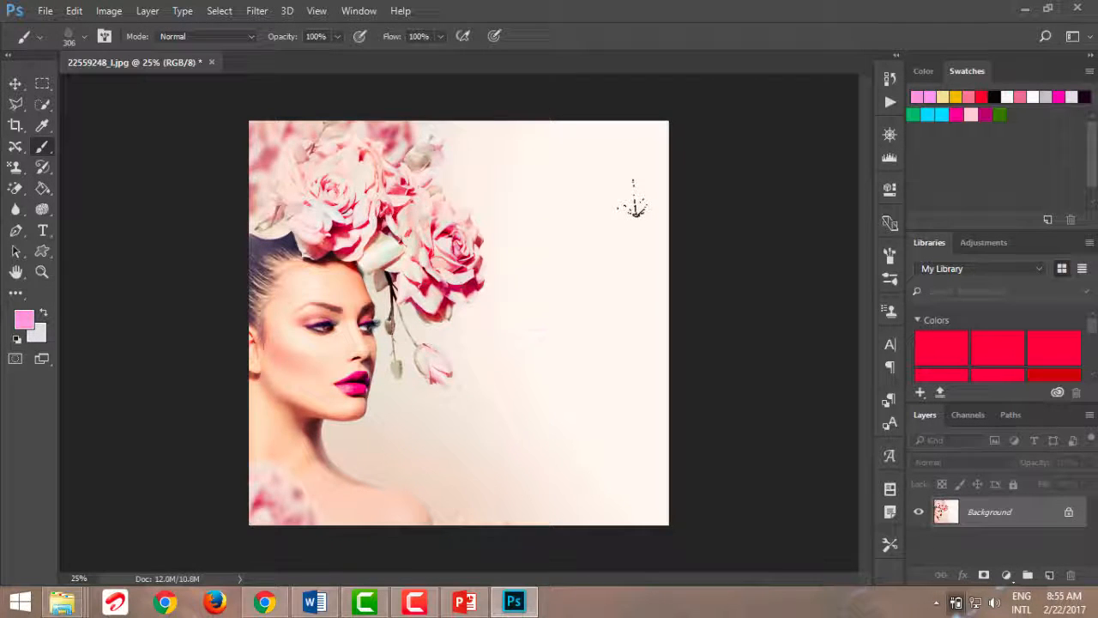
Clear any remaining selection and duplicate the clean Background as a new layer
left_click_drag(982, 512, 1073, 573)
key("ctrl+d")
key("ctrl+j")
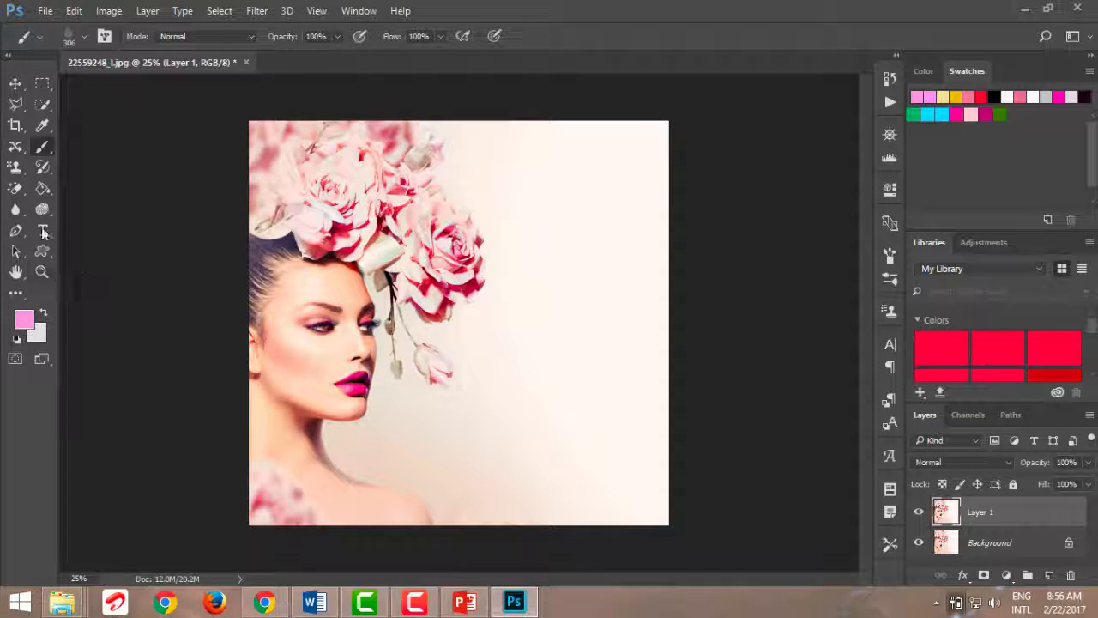
Set up the Brush tool with a soft round 306 px tip at 0% hardness and Soft Light blending mode
right_click(41, 147)
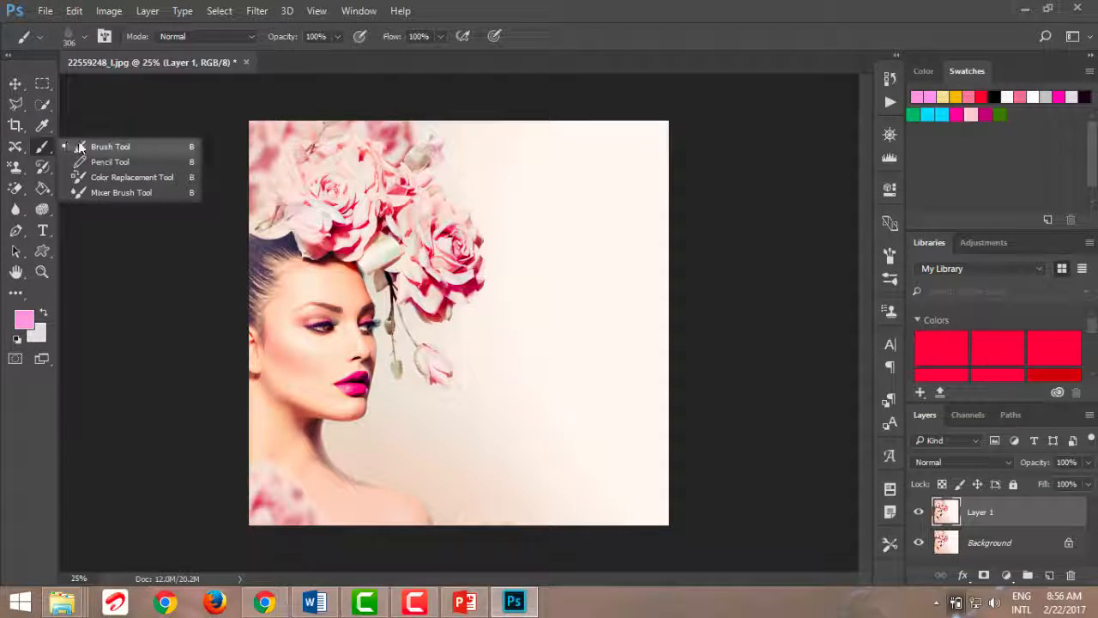
left_click(82, 147)
left_click(83, 39)
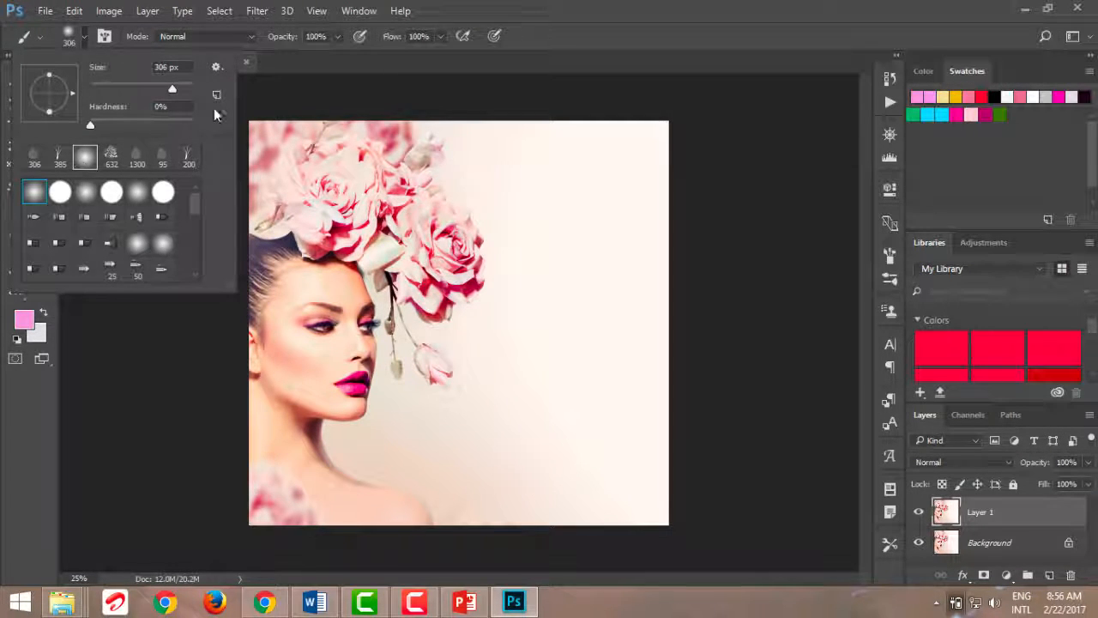
left_click(244, 36)
left_click(242, 36)
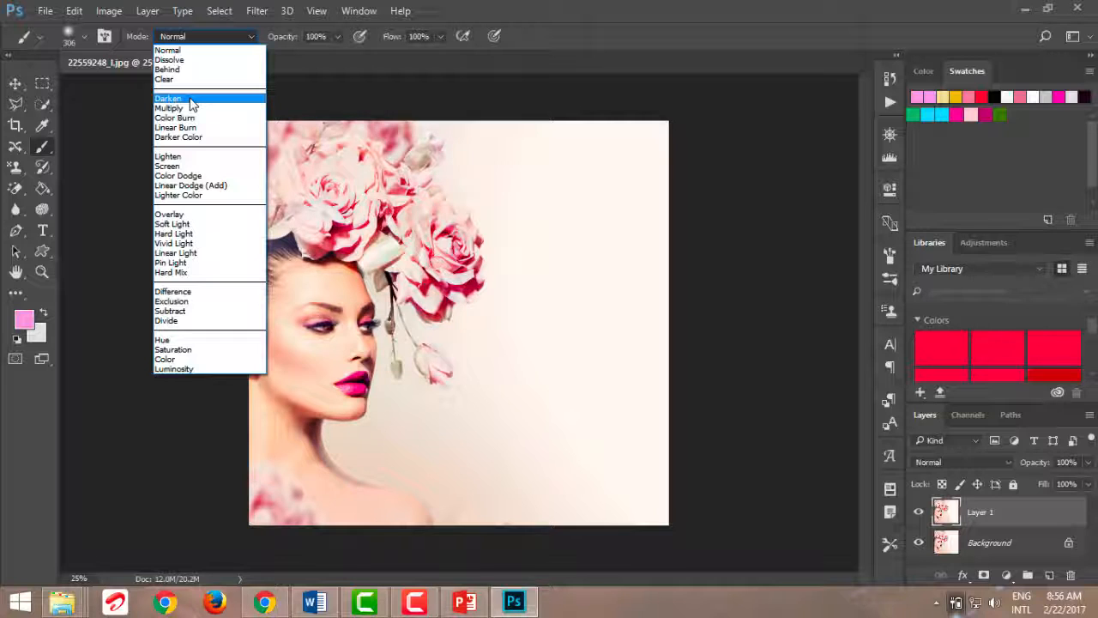
left_click(183, 224)
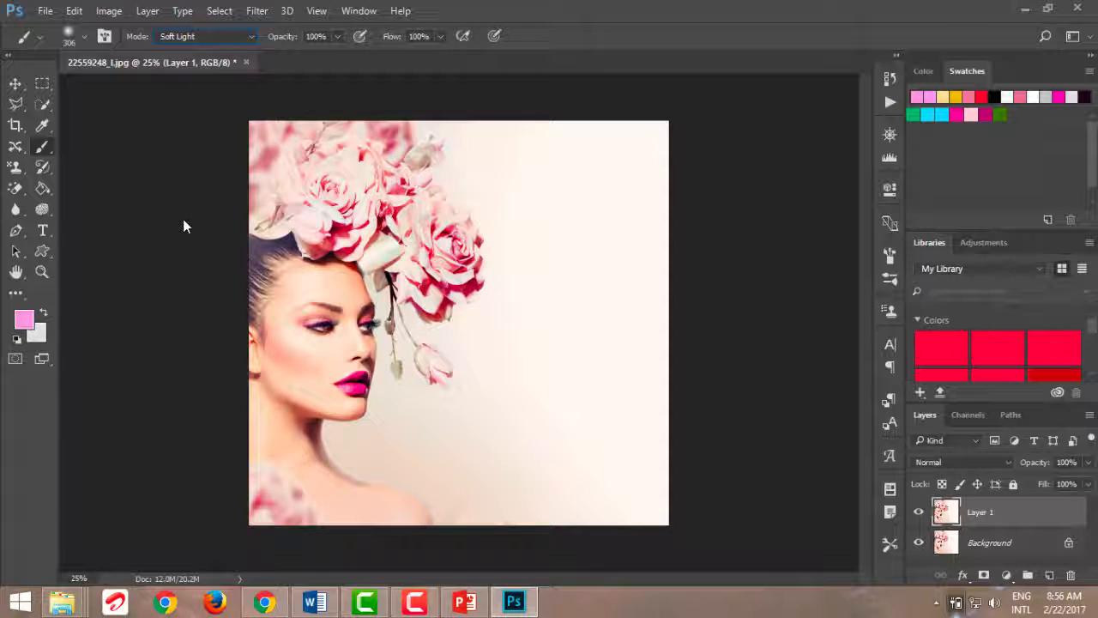
Set the foreground color to magenta c40795, paint over the roses and hanging bud, and compare Layer 1 with the original
left_click(26, 320)
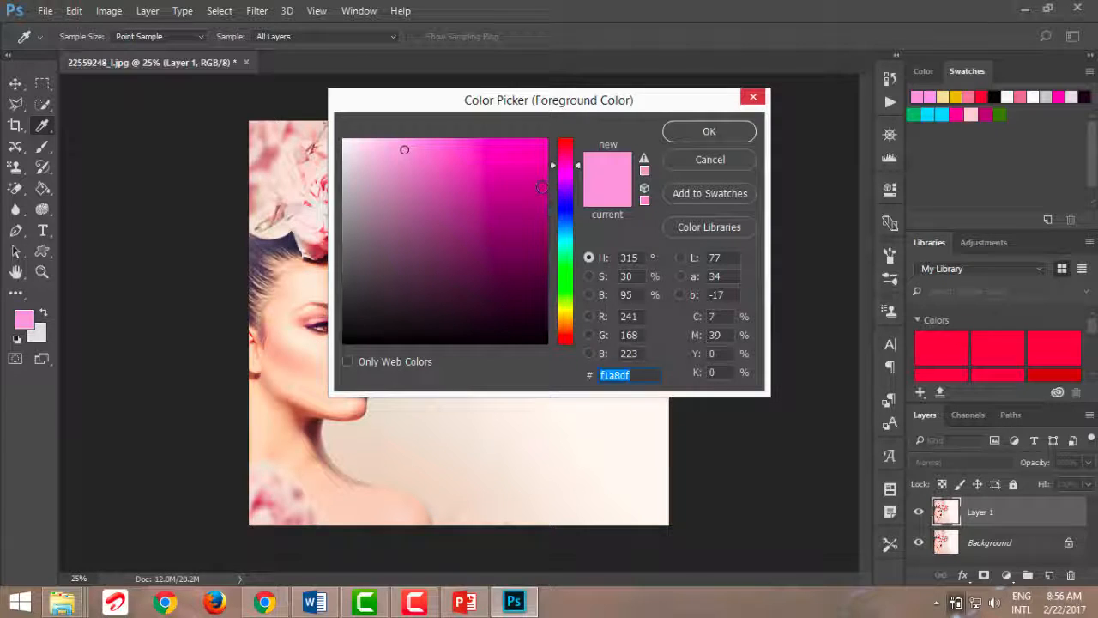
type("e40785")
left_click(731, 131)
mouse_move(392, 186)
left_mouse_down()
mouse_move(343, 200)
mouse_move(361, 144)
mouse_move(347, 171)
mouse_move(286, 190)
mouse_move(284, 206)
mouse_move(280, 186)
mouse_move(332, 228)
mouse_move(374, 186)
mouse_move(394, 248)
mouse_move(390, 228)
mouse_move(417, 232)
mouse_move(441, 266)
mouse_move(400, 175)
mouse_move(342, 154)
mouse_move(297, 164)
mouse_move(277, 199)
mouse_move(428, 288)
mouse_move(449, 285)
mouse_move(416, 188)
mouse_move(438, 371)
left_mouse_up()
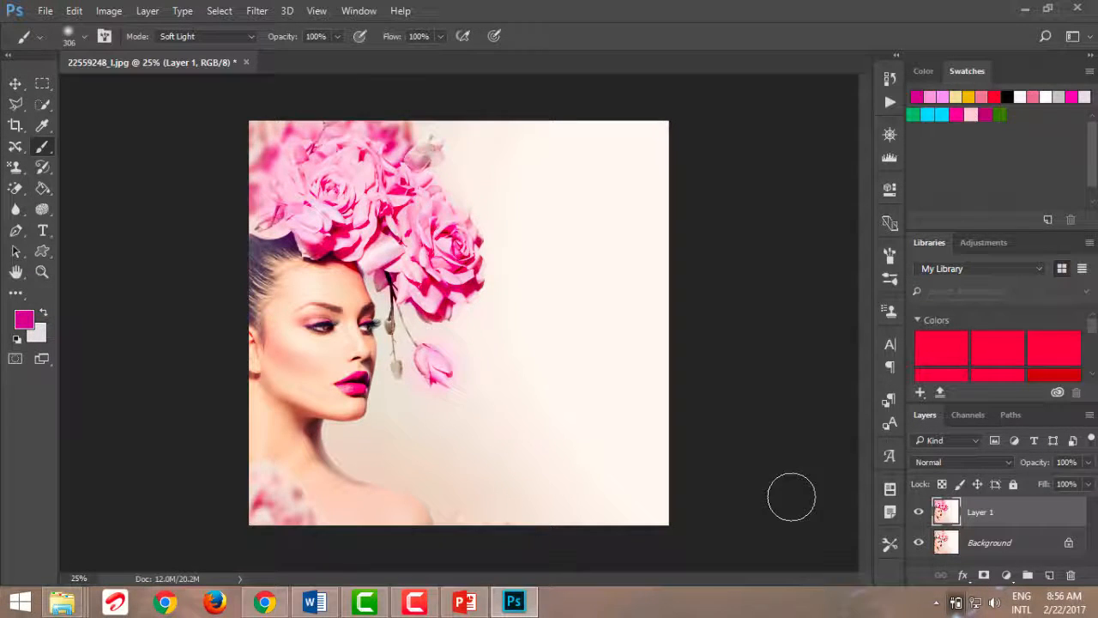
left_click(920, 515)
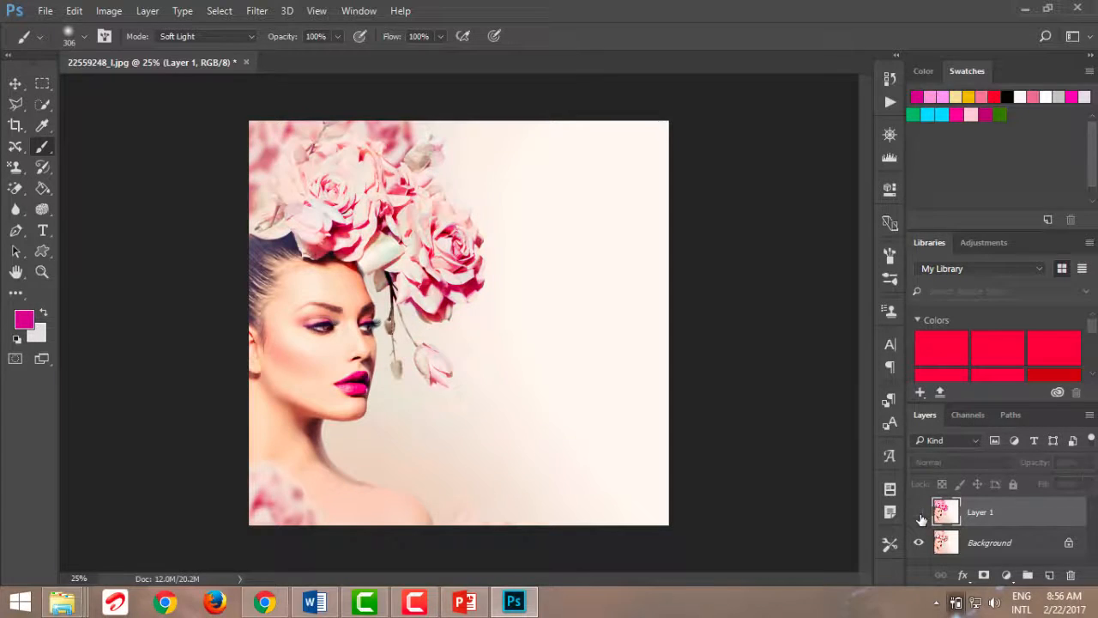
left_click(919, 513)
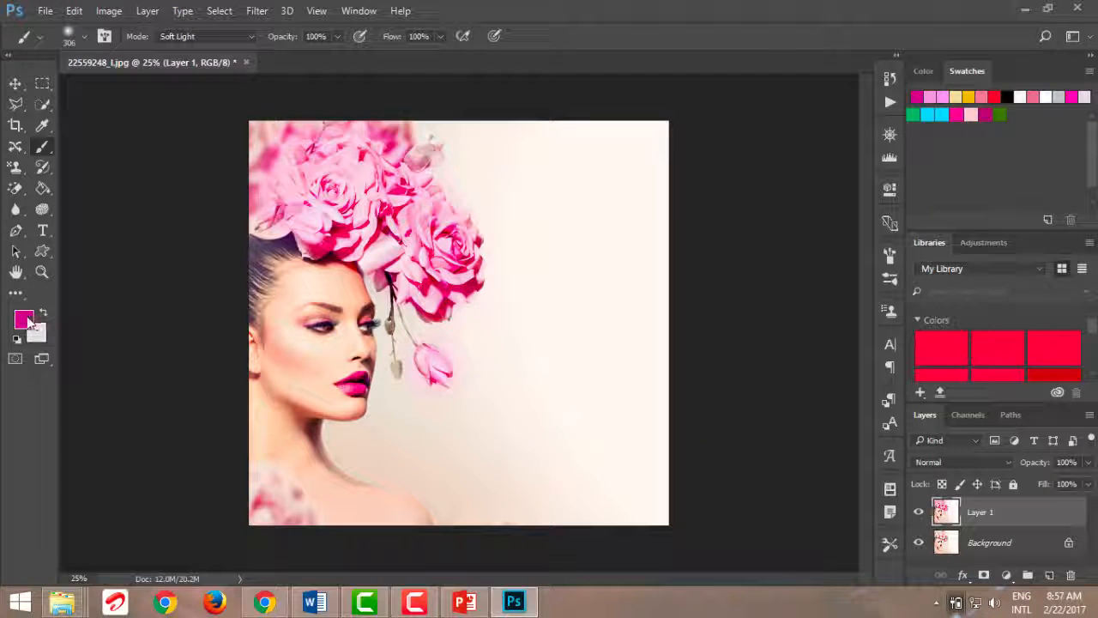
Set the foreground color to red c40745, reduce the brush to 100 px, and paint over the woman's lips
left_click(24, 320)
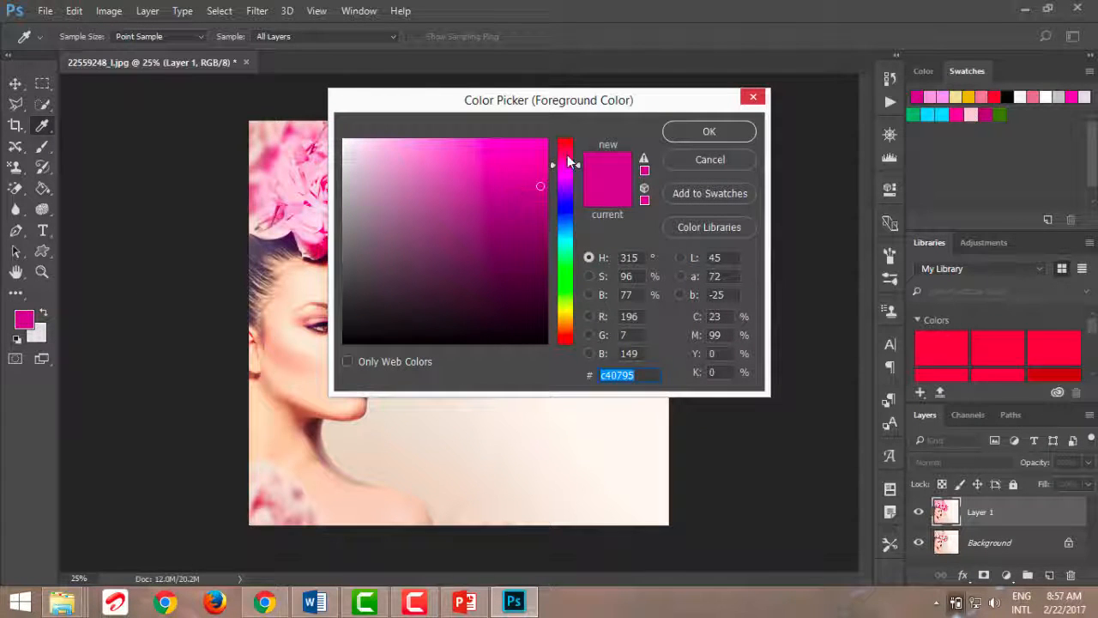
left_click_drag(566, 154, 566, 146)
left_click(703, 138)
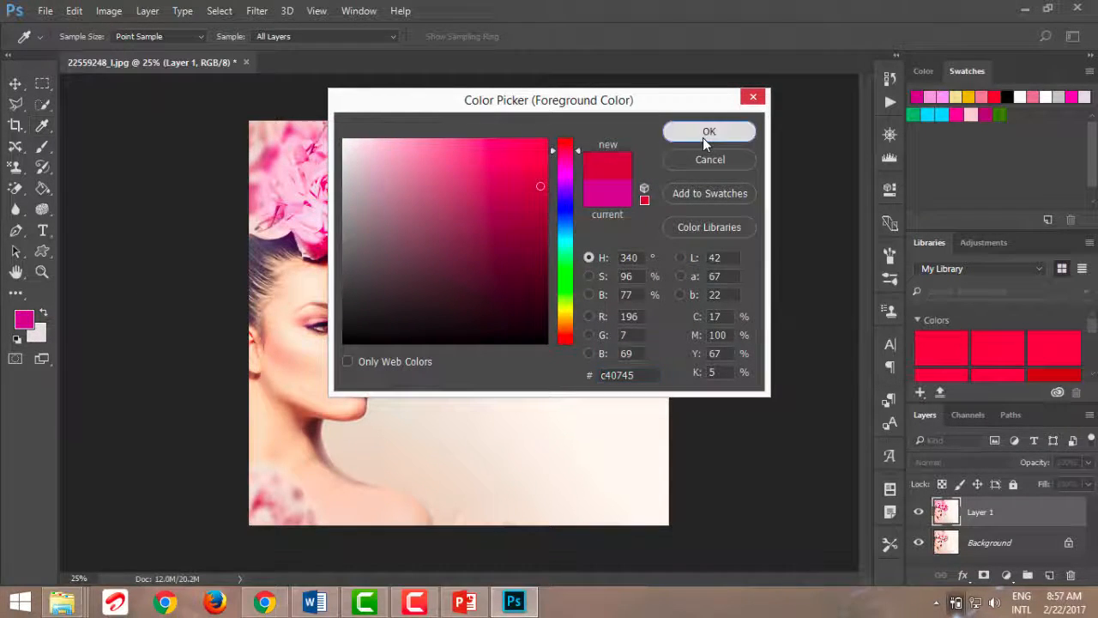
key("bracketleft")
key("bracketleft")
key("bracketleft")
key("bracketleft")
key("bracketleft")
key("bracketleft")
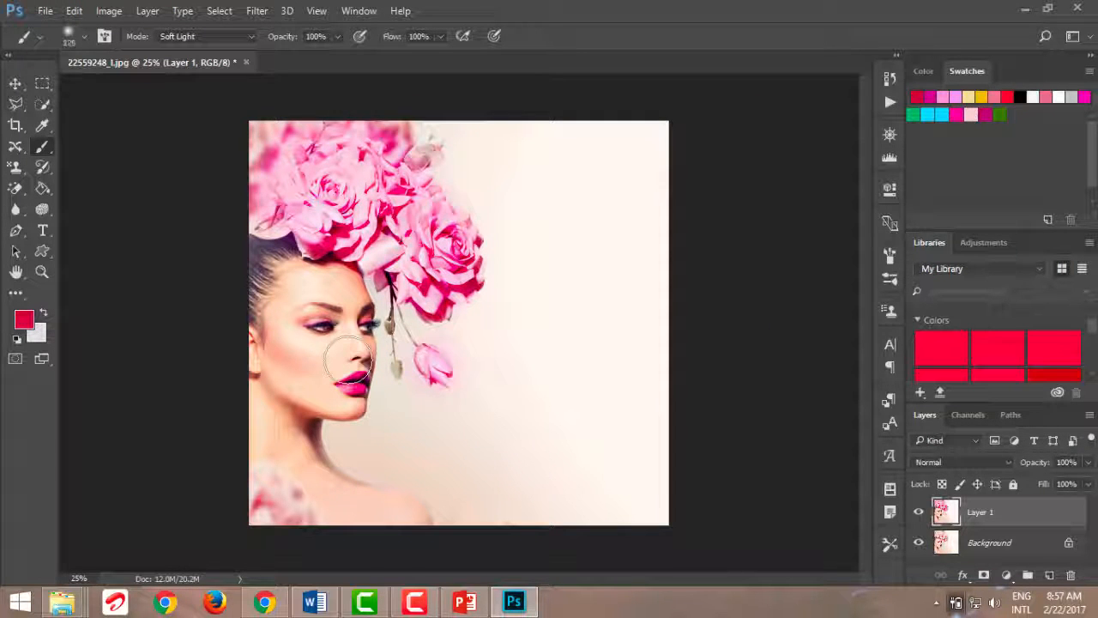
key("bracketleft")
left_click_drag(354, 381, 355, 382)
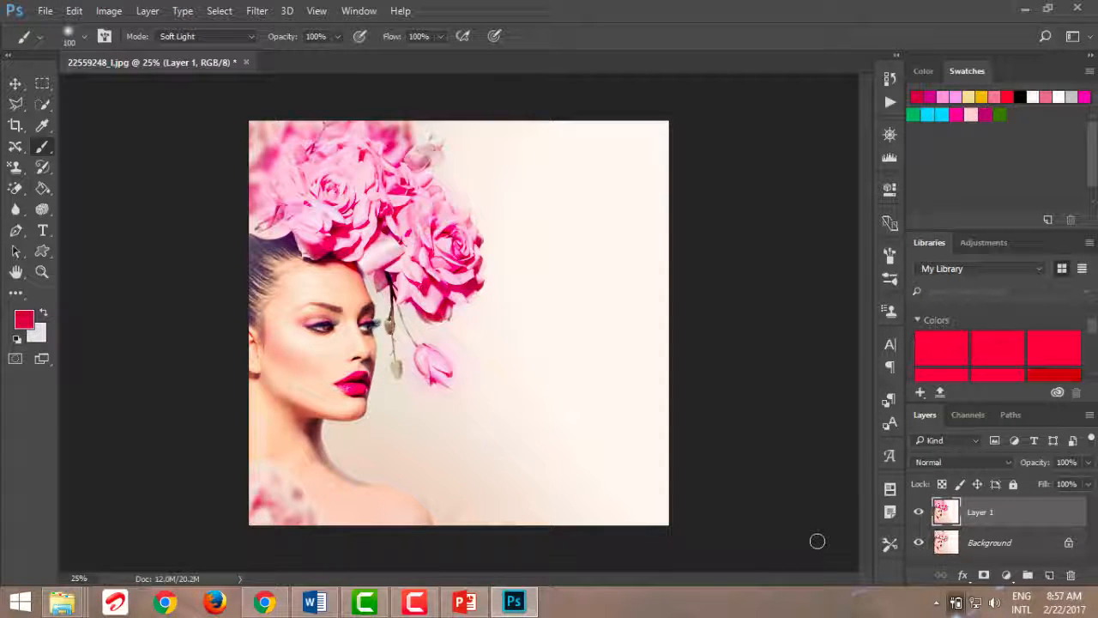
Compare Layer 1 with the original, reduce the brush to 35 px, and paint the red over the woman's eyelids
left_click(919, 511)
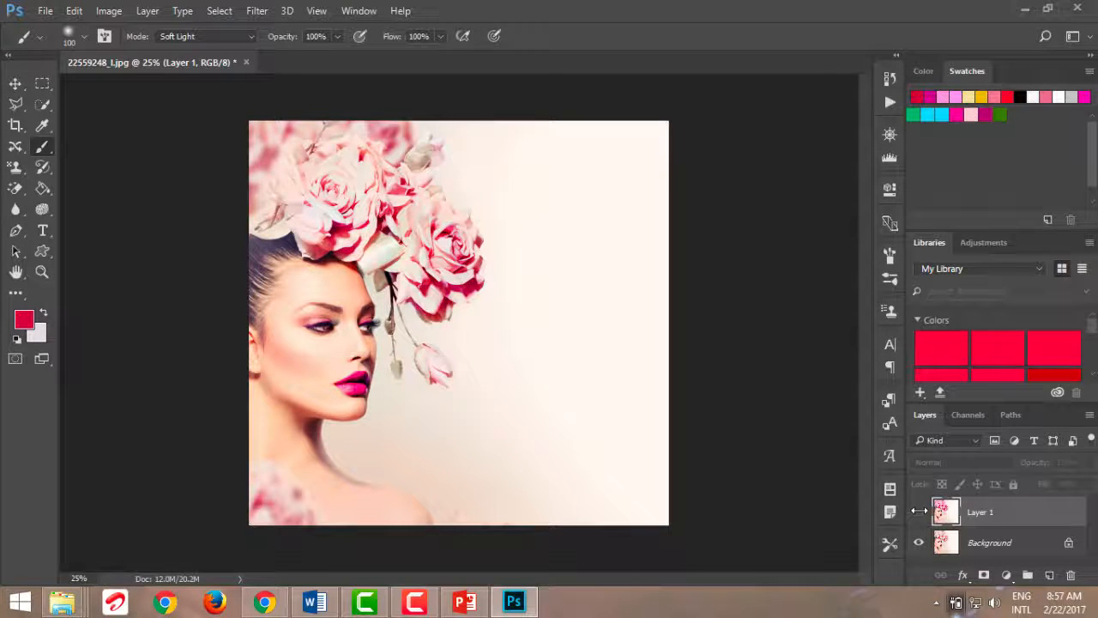
left_click(919, 511)
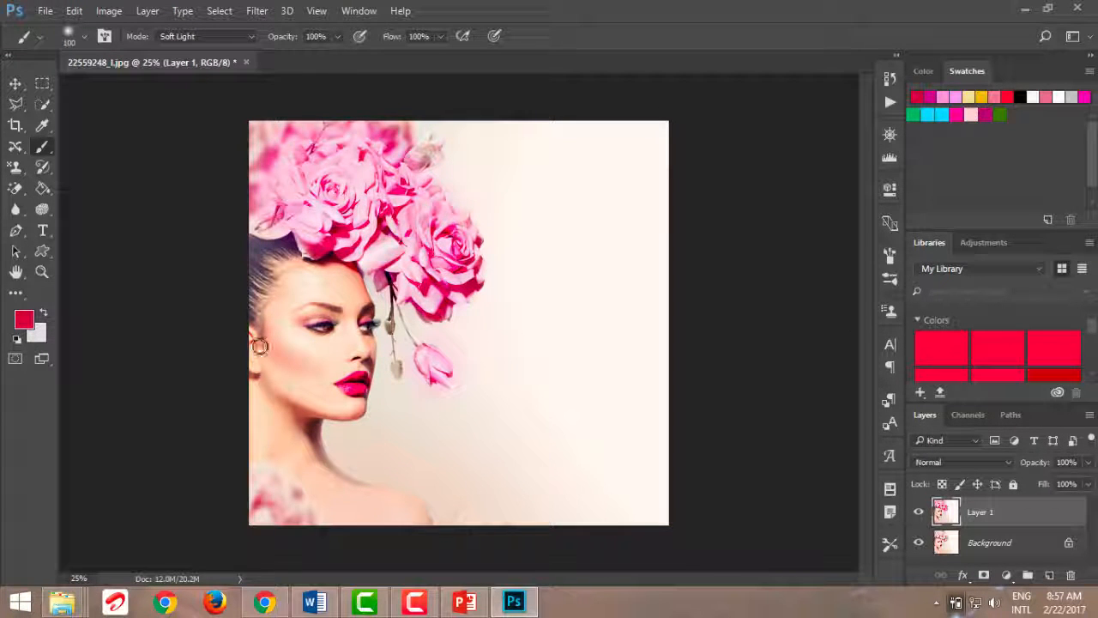
key("bracketleft")
key("bracketleft")
key("bracketleft")
key("bracketleft")
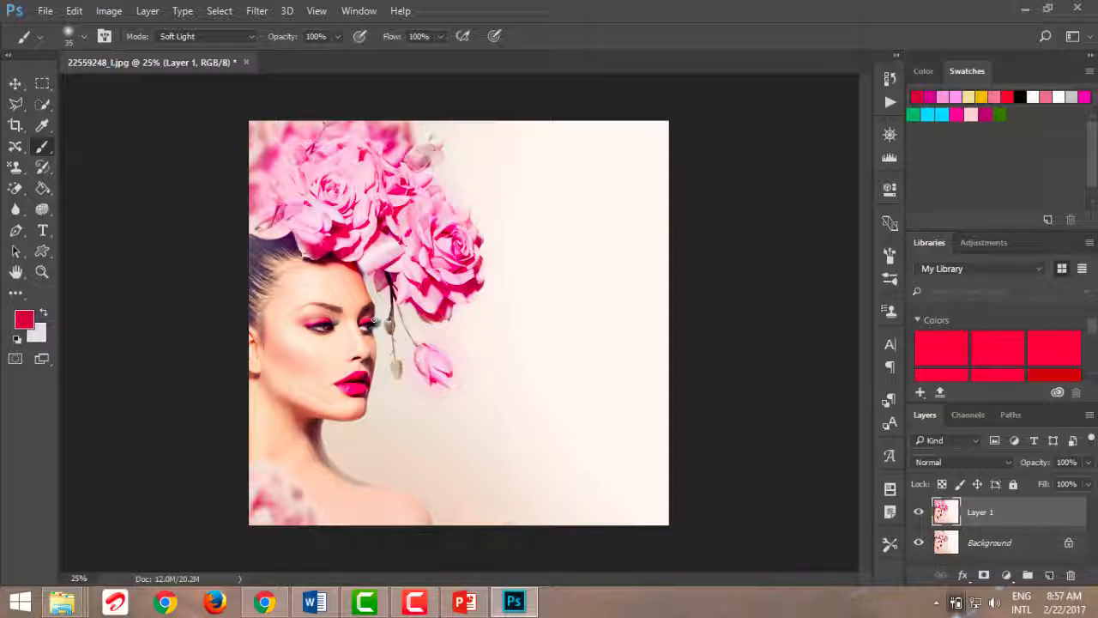
Set the foreground color to pink ea9eb7, paint blush on the cheek with a 125 px brush, and compare Layer 1 with the original
left_click(29, 323)
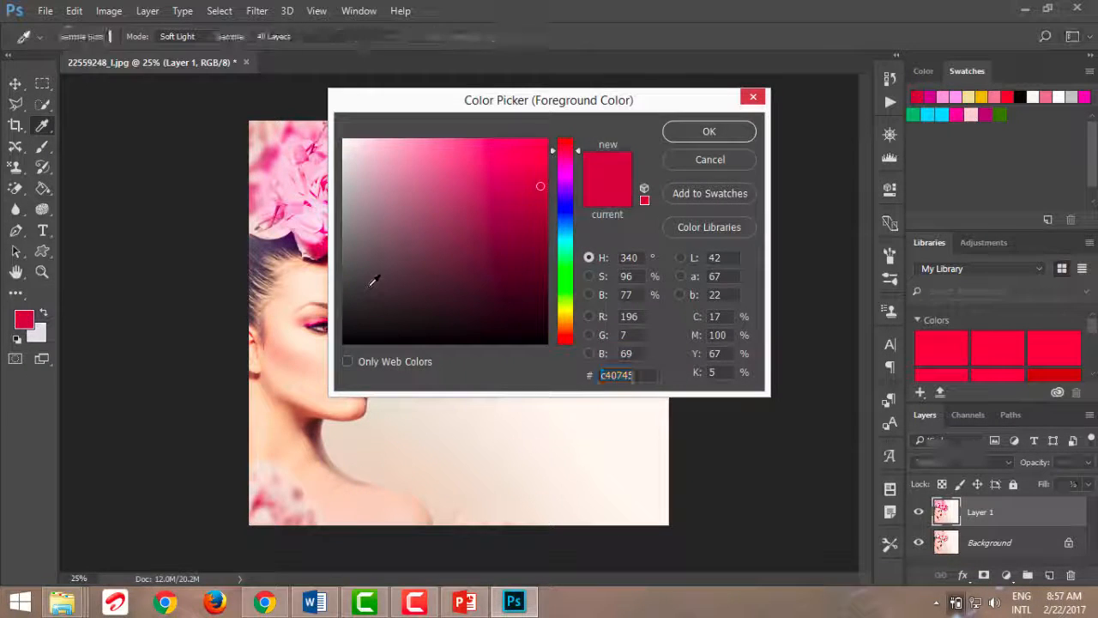
left_click(410, 155)
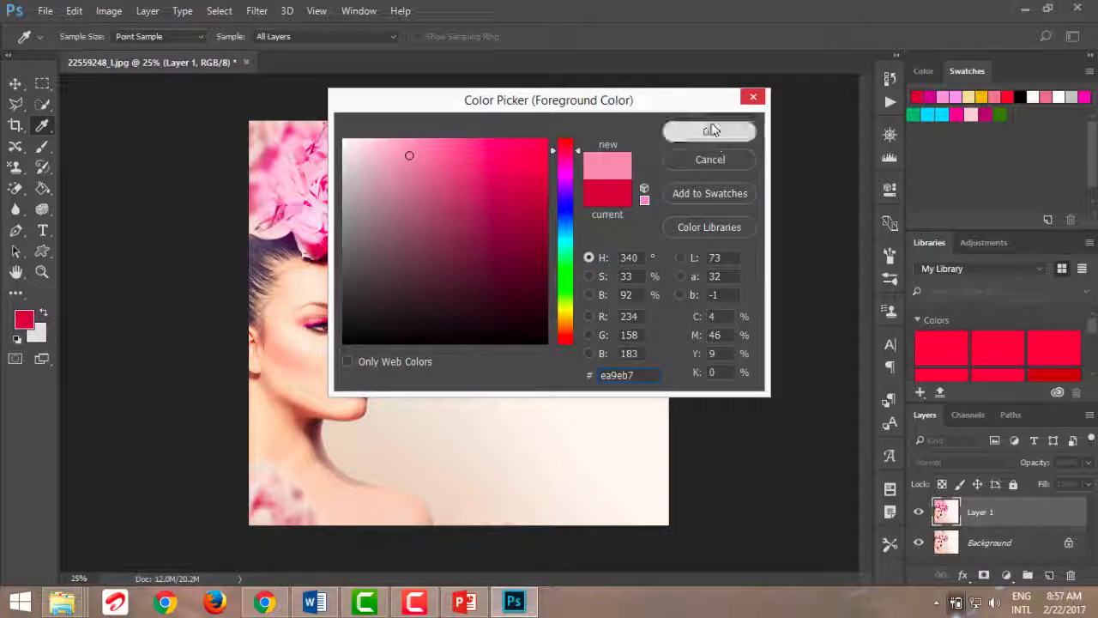
left_click(711, 129)
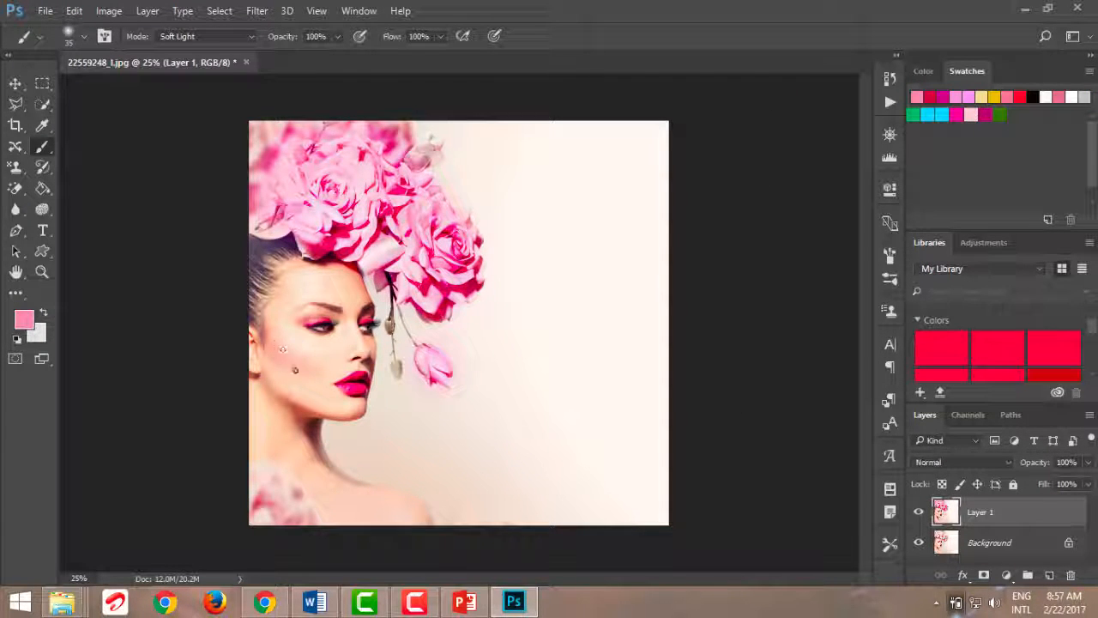
key("bracketright")
key("bracketright")
key("bracketright")
left_click(915, 513)
left_click(915, 513)
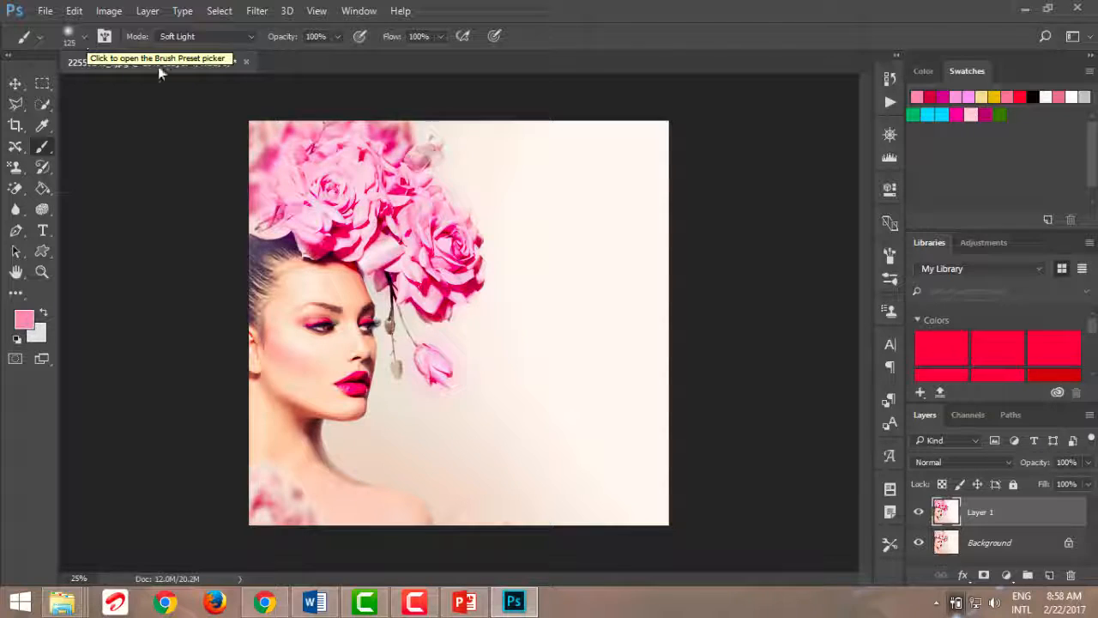
Quick-select the large rose beside the woman's face and define it as a brush preset named flowersss
left_click(42, 104)
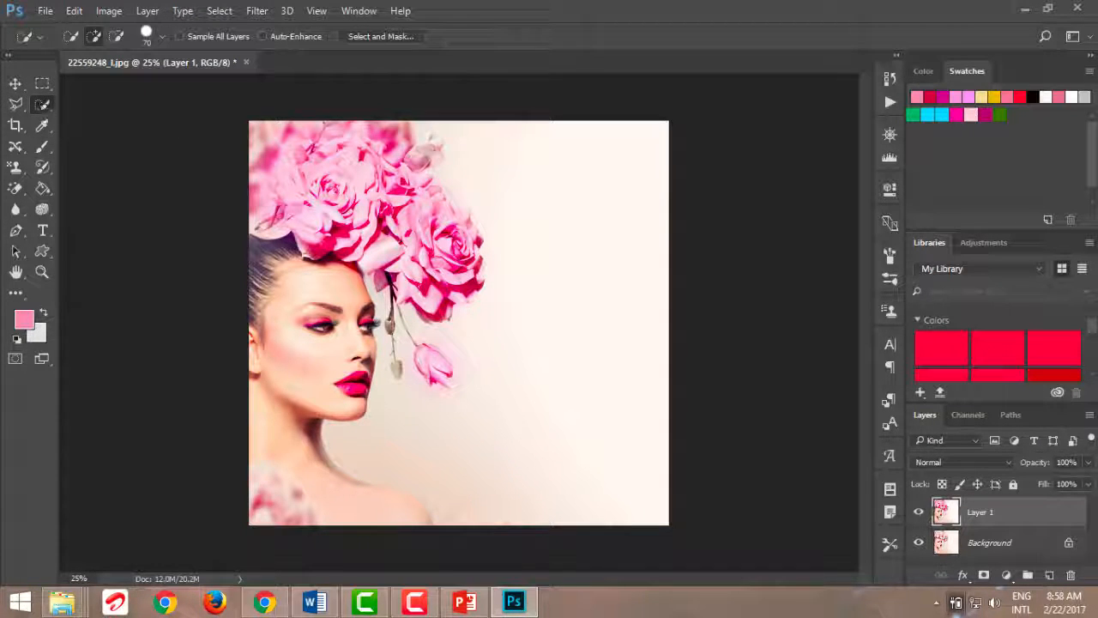
mouse_move(472, 262)
left_mouse_down()
mouse_move(474, 233)
mouse_move(443, 219)
mouse_move(415, 225)
mouse_move(413, 271)
mouse_move(434, 295)
mouse_move(473, 281)
mouse_move(477, 244)
left_mouse_up()
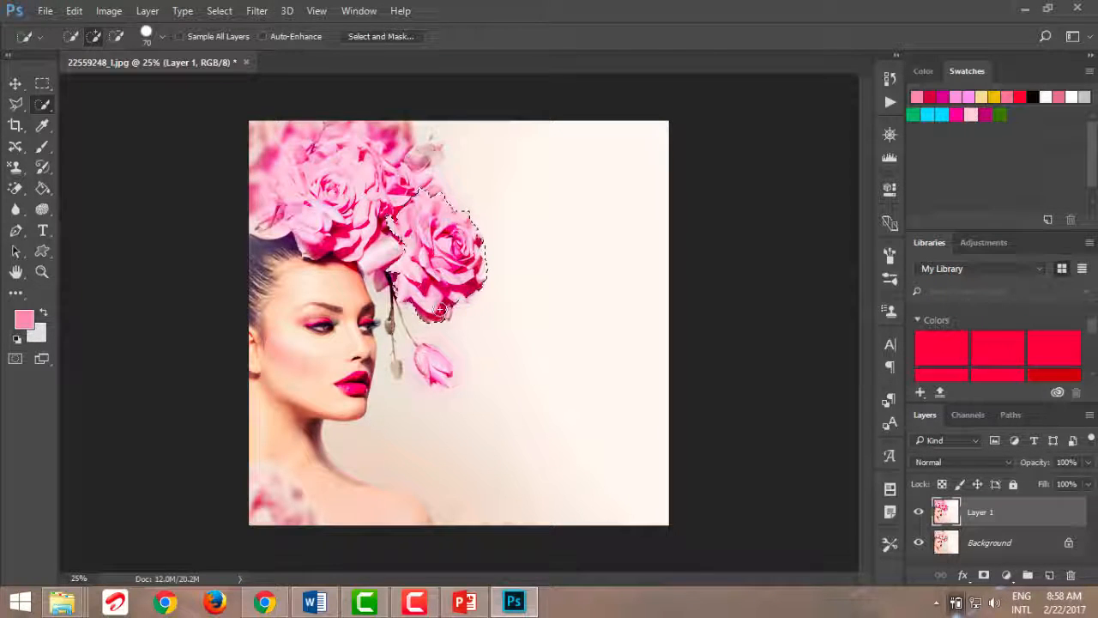
left_click(74, 10)
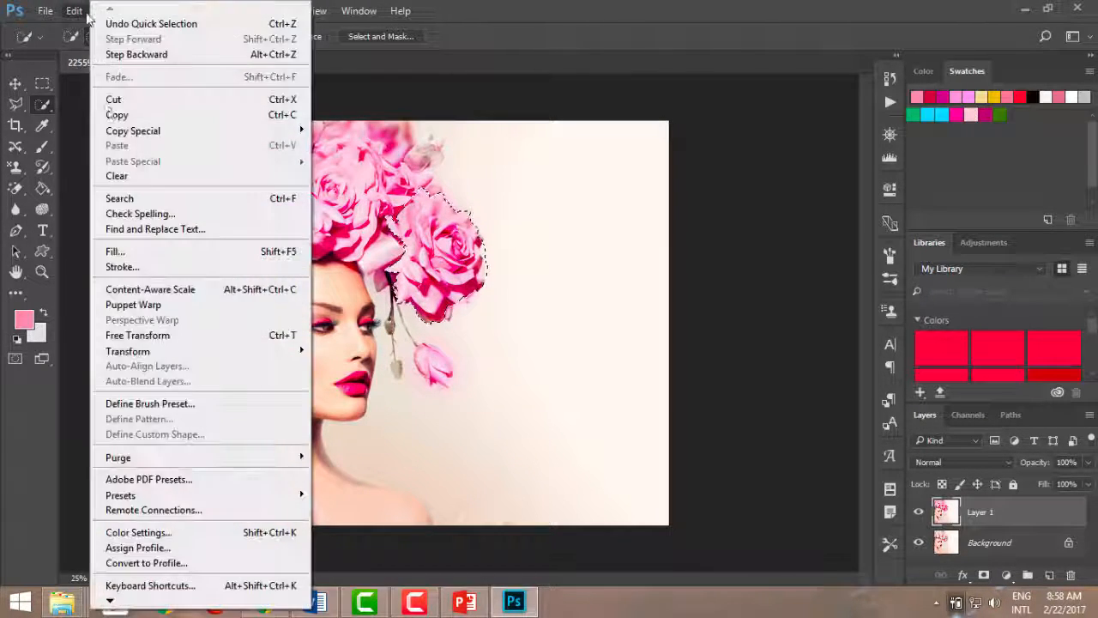
left_click(162, 405)
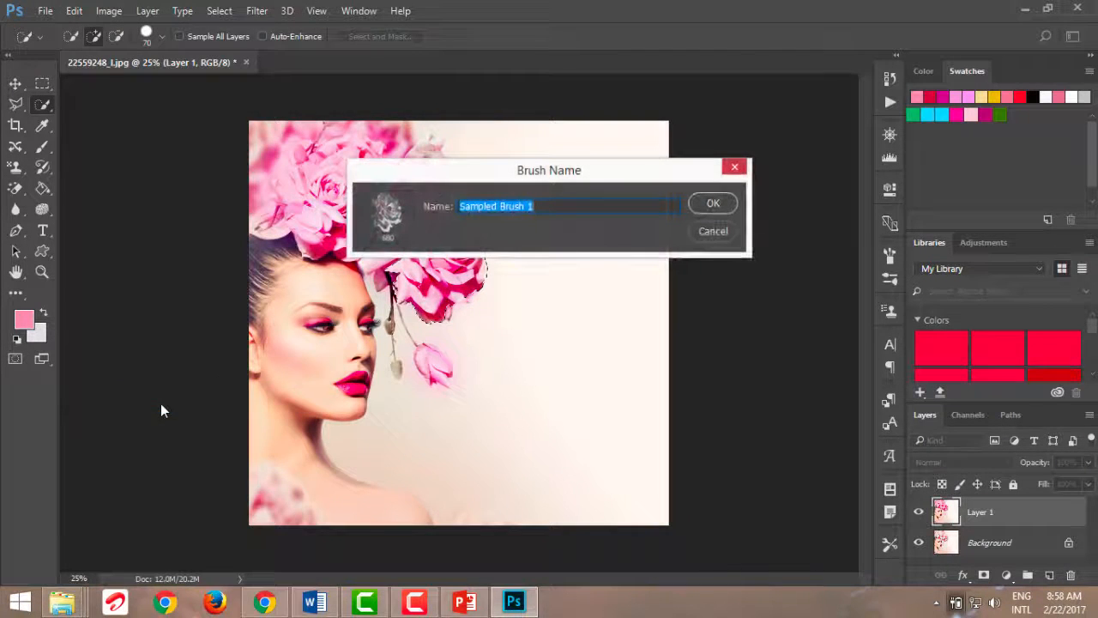
type("flowersss")
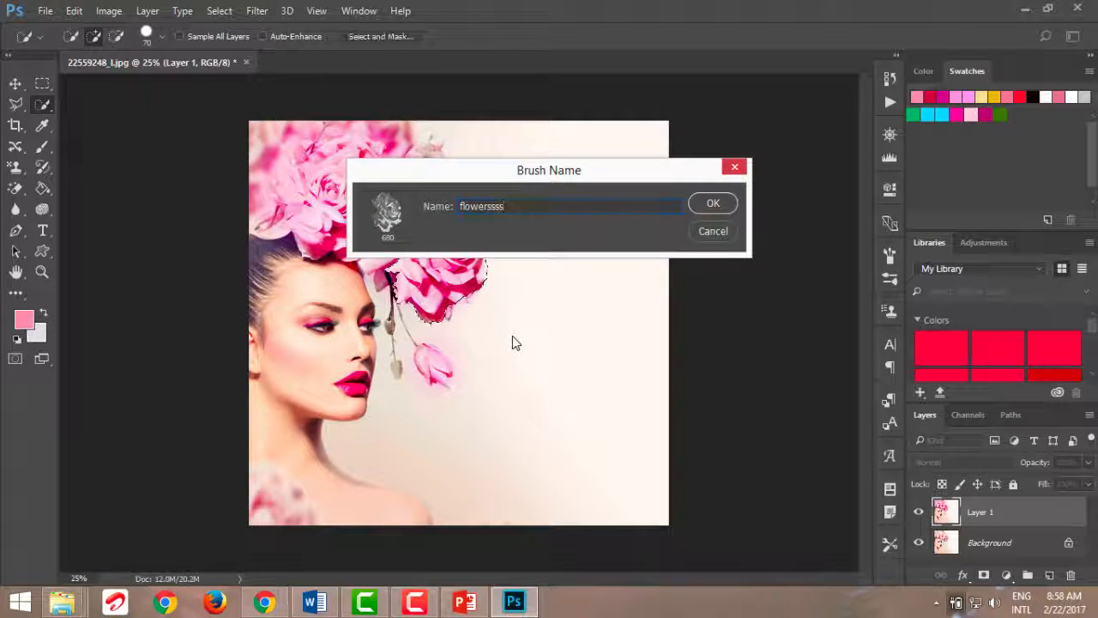
key("Return")
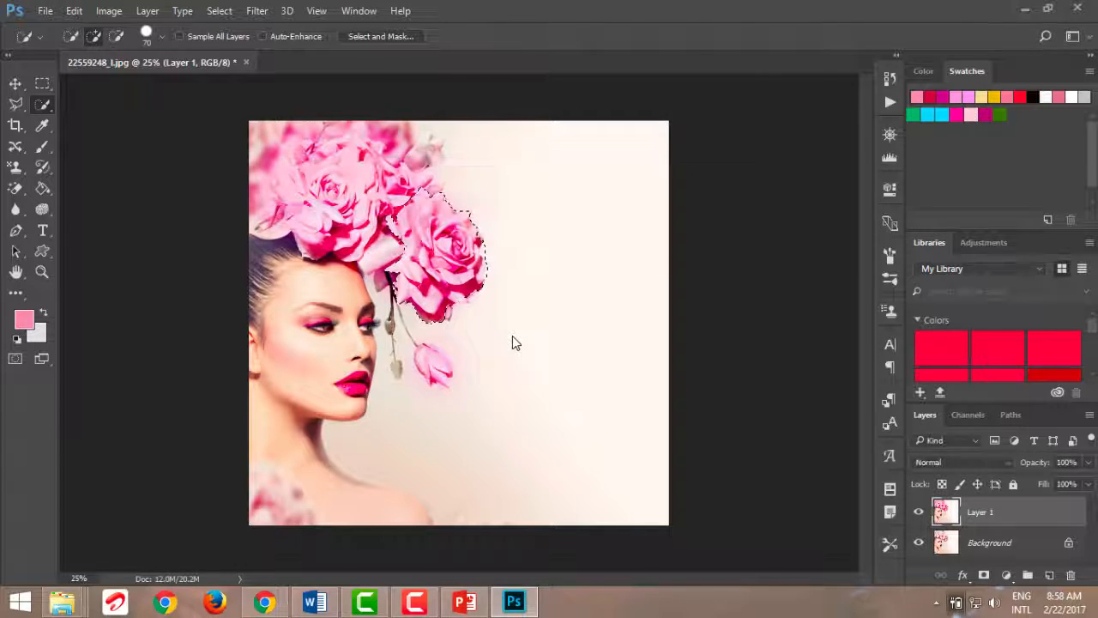
Switch to the Brush tool with the new 680 px rose tip and clear the rose selection
left_click(159, 37)
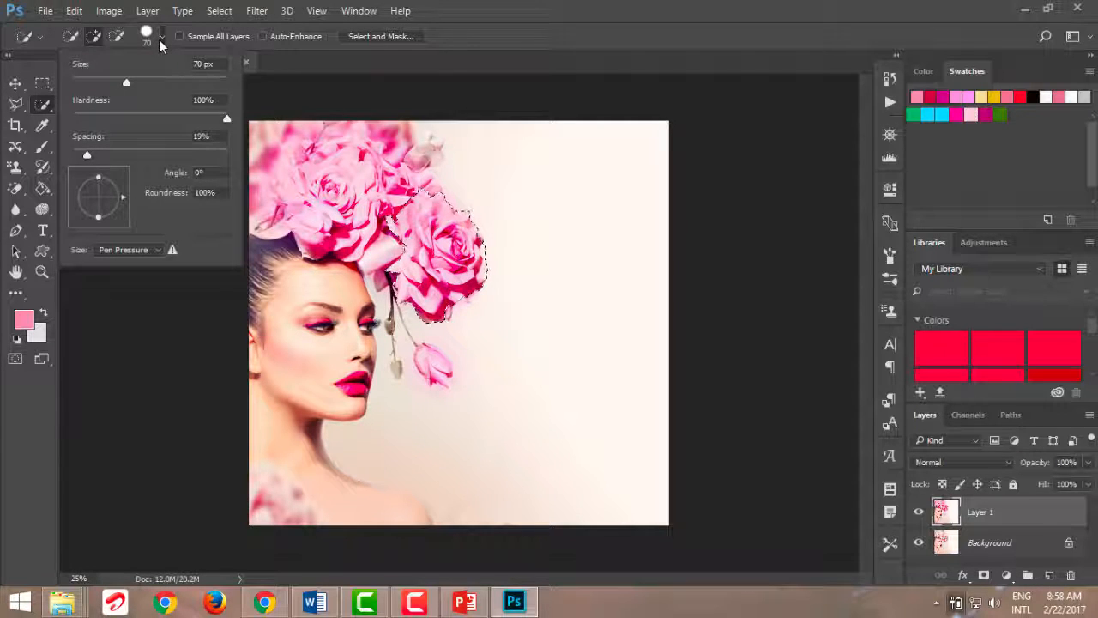
left_click(159, 40)
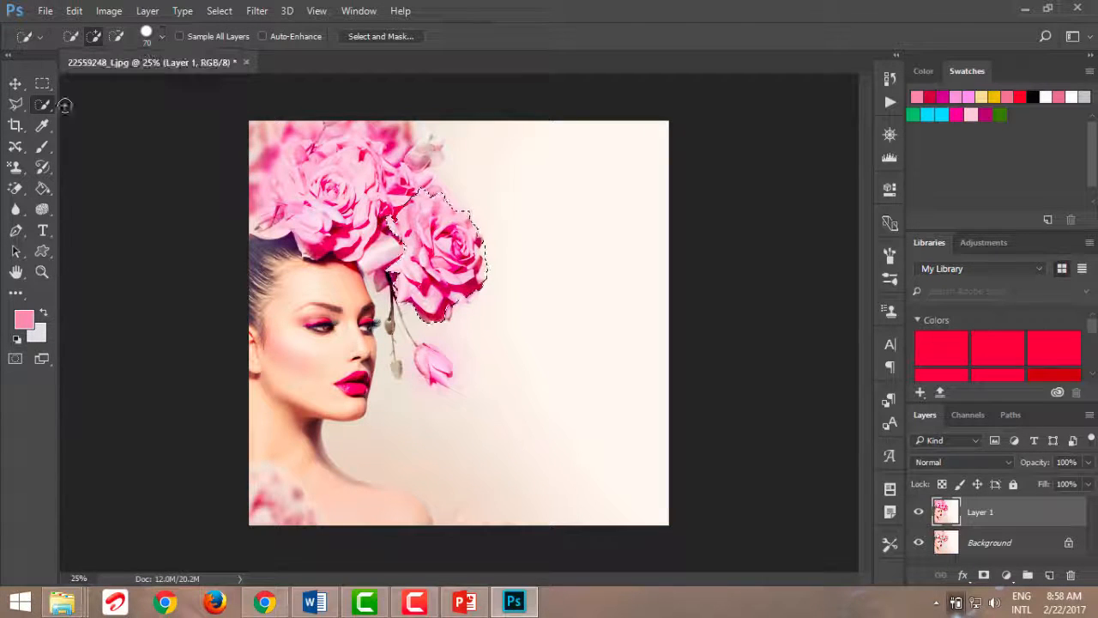
left_click(42, 146)
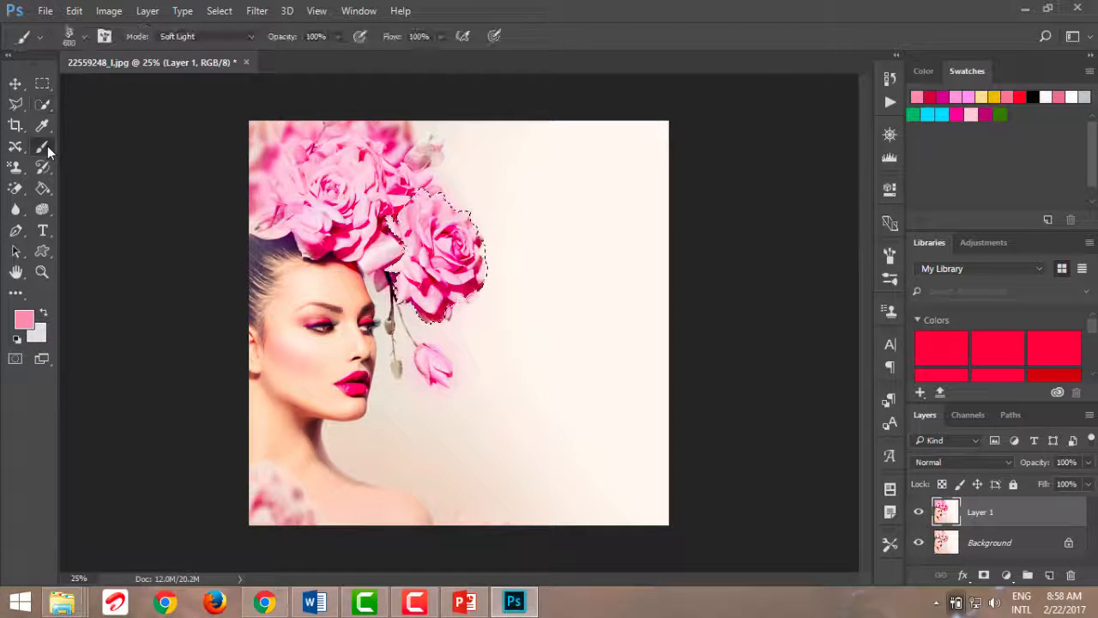
left_click(82, 40)
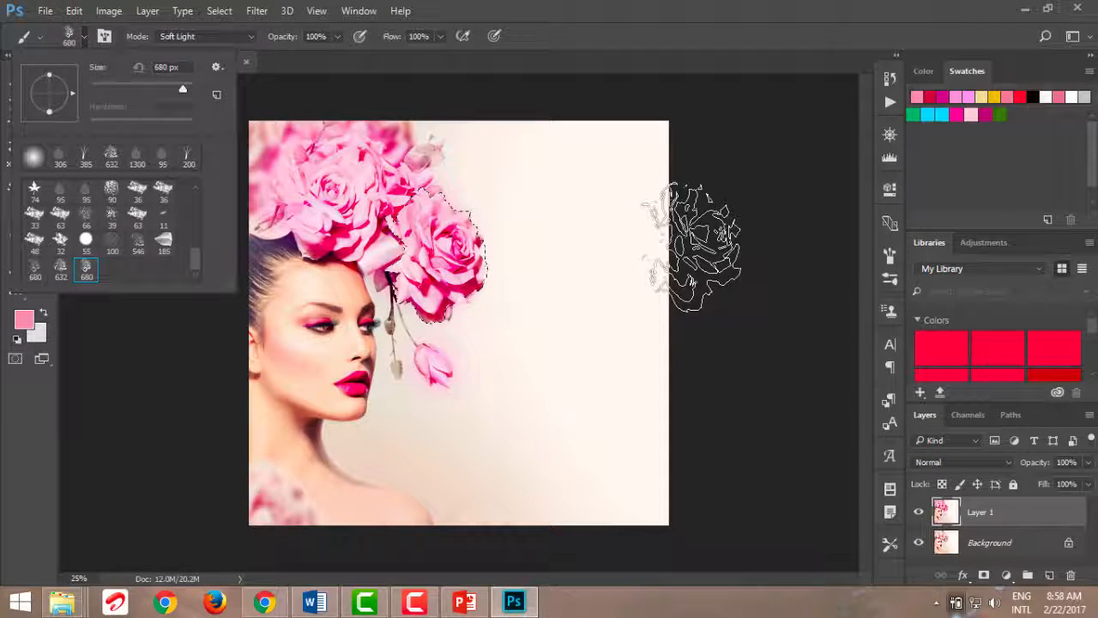
left_click(691, 247)
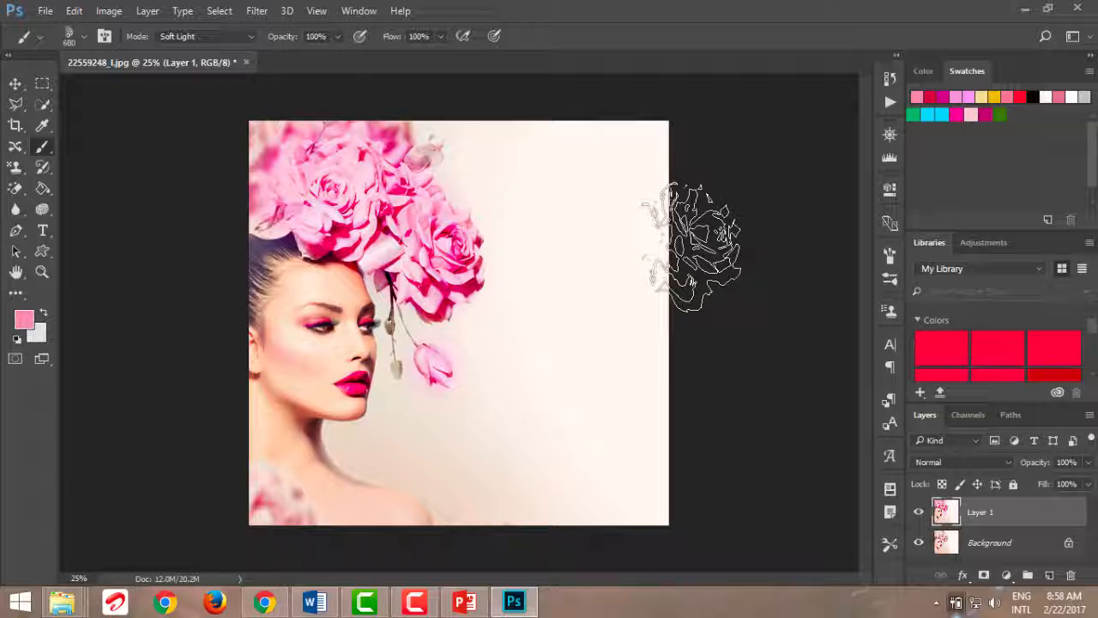
Enable Scattering for the rose brush tip and set its spacing to 196%
left_click(886, 283)
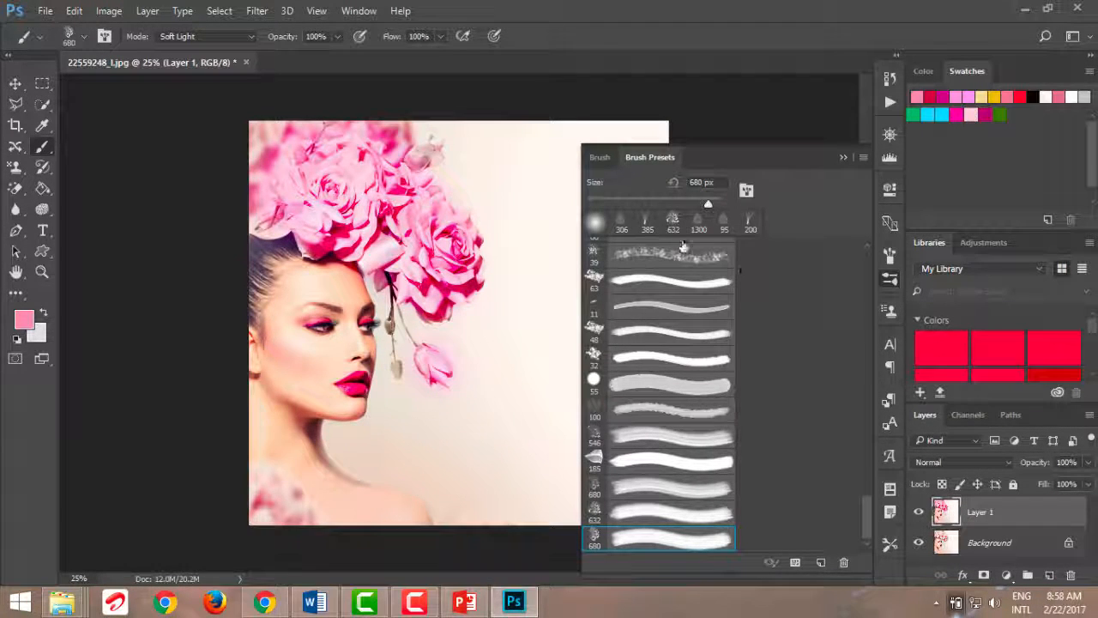
left_click(603, 160)
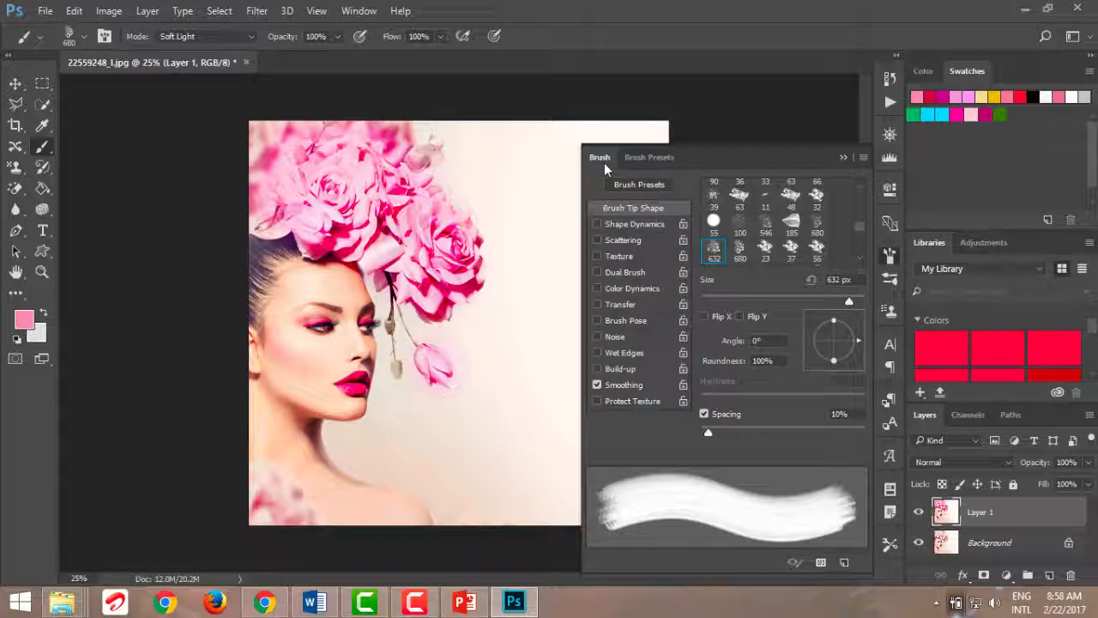
left_click(596, 240)
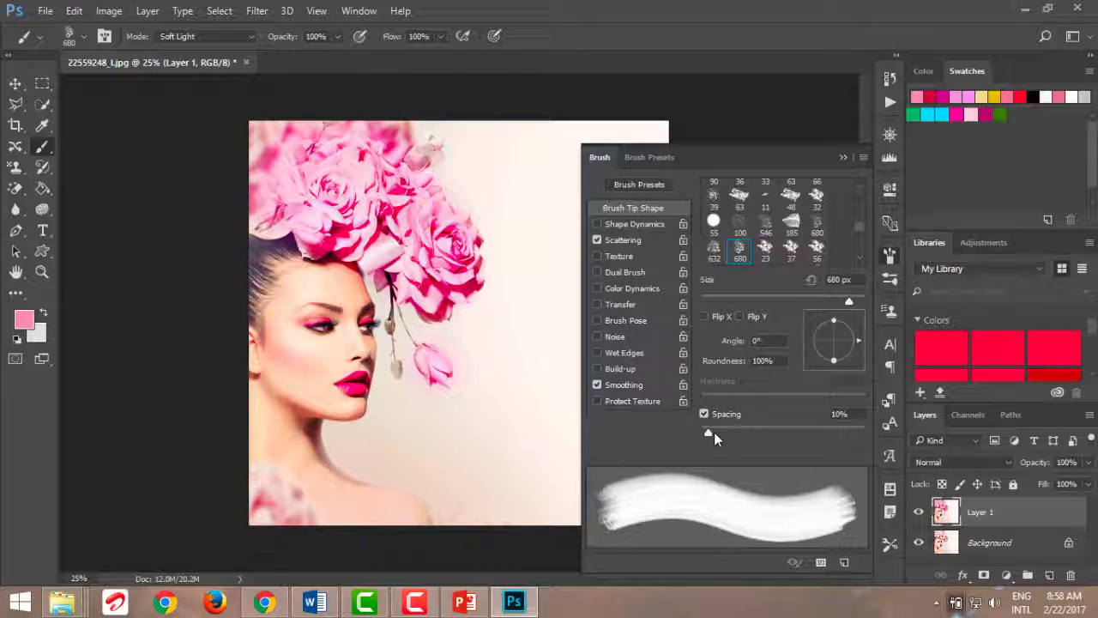
mouse_move(714, 432)
left_mouse_down()
mouse_move(837, 432)
mouse_move(823, 430)
left_mouse_up()
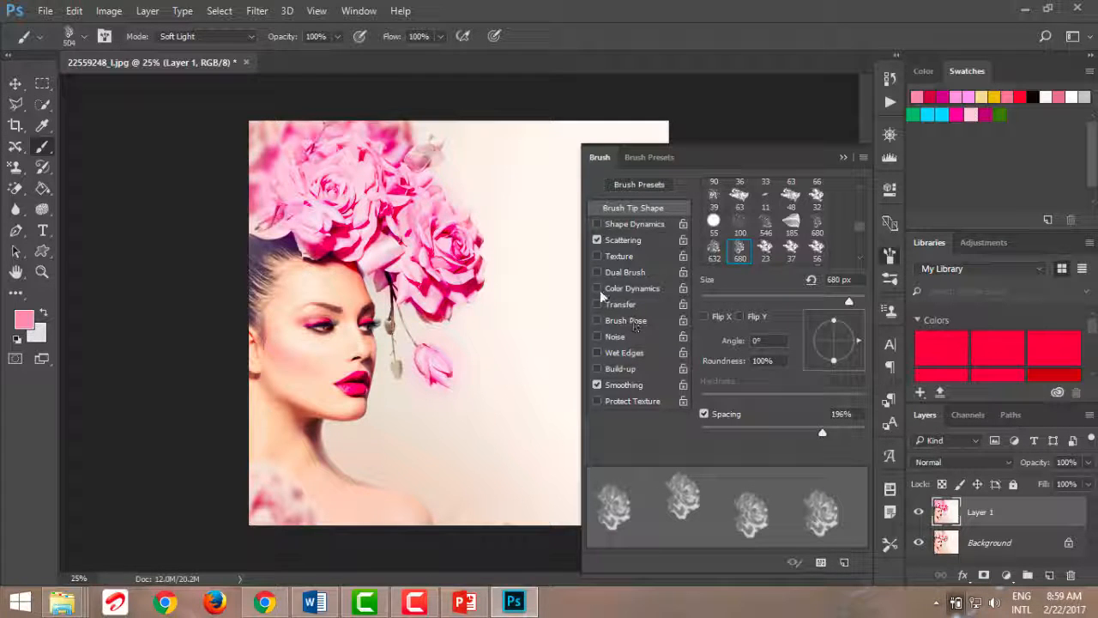
Enable Color Dynamics, Build-up and Protect Texture for the 504 px rose brush, leave Wet Edges off, and set the angle to 31°
left_click(601, 353)
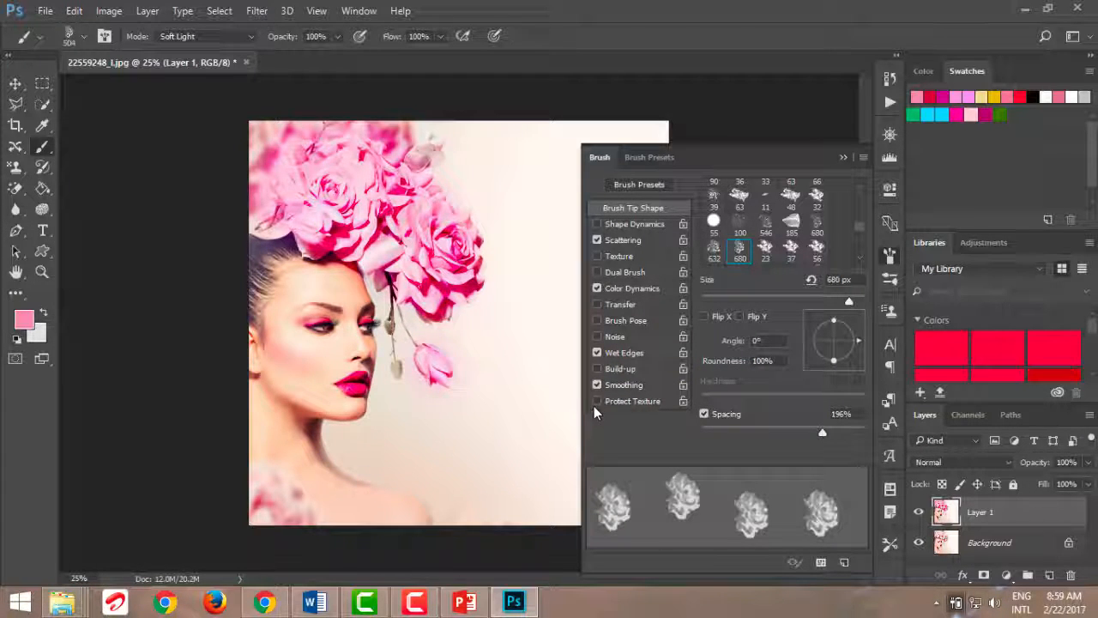
left_click(598, 353)
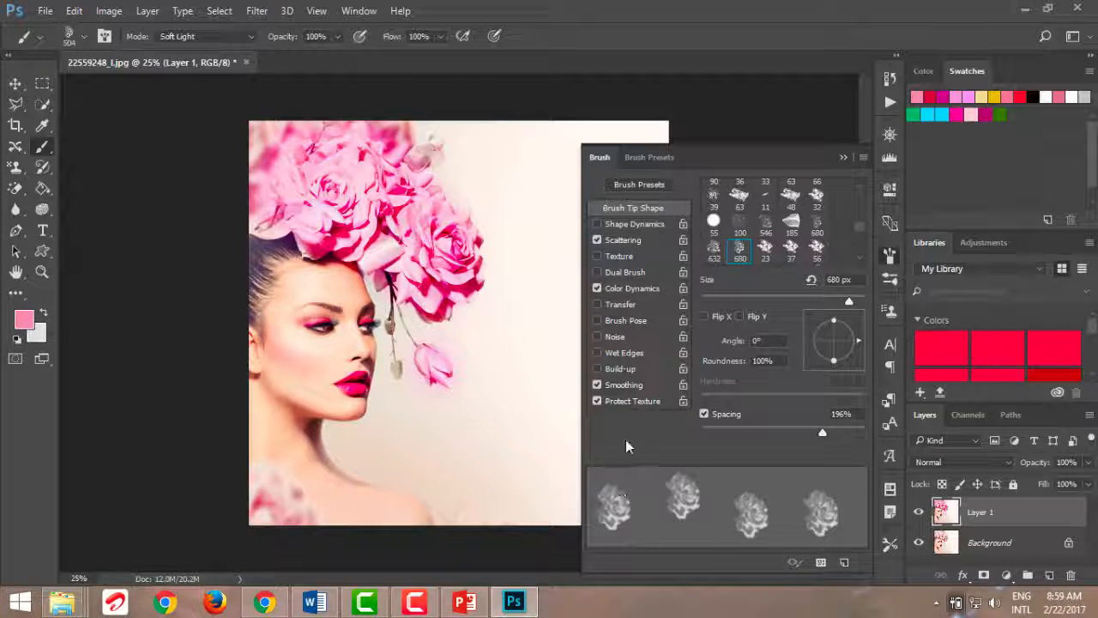
left_click(597, 369)
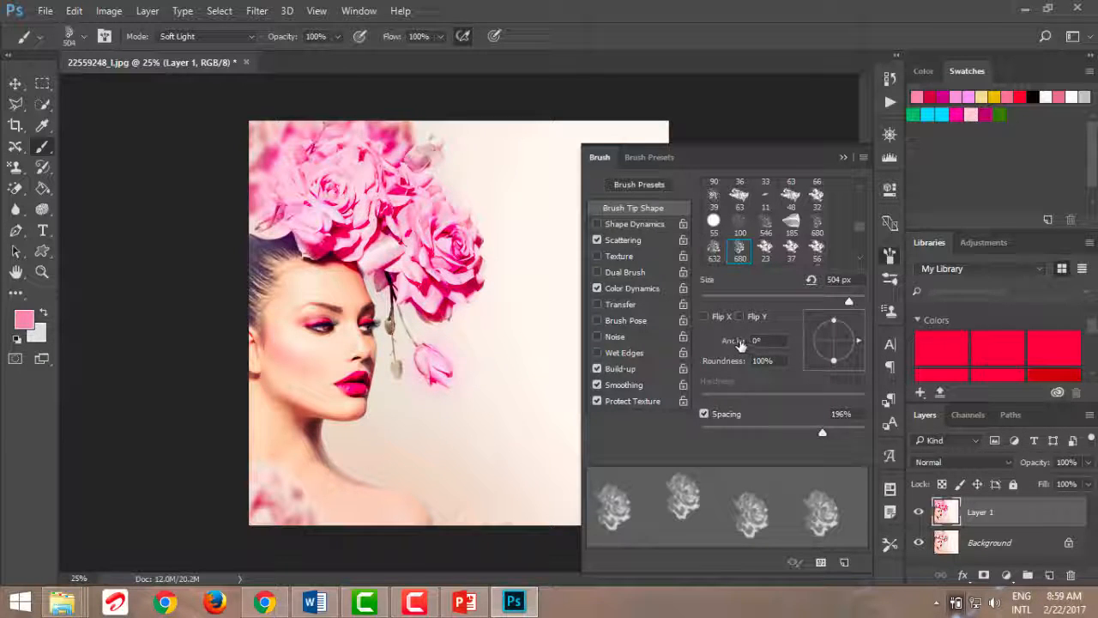
mouse_move(735, 341)
left_mouse_down()
mouse_move(766, 343)
mouse_move(765, 365)
left_mouse_up()
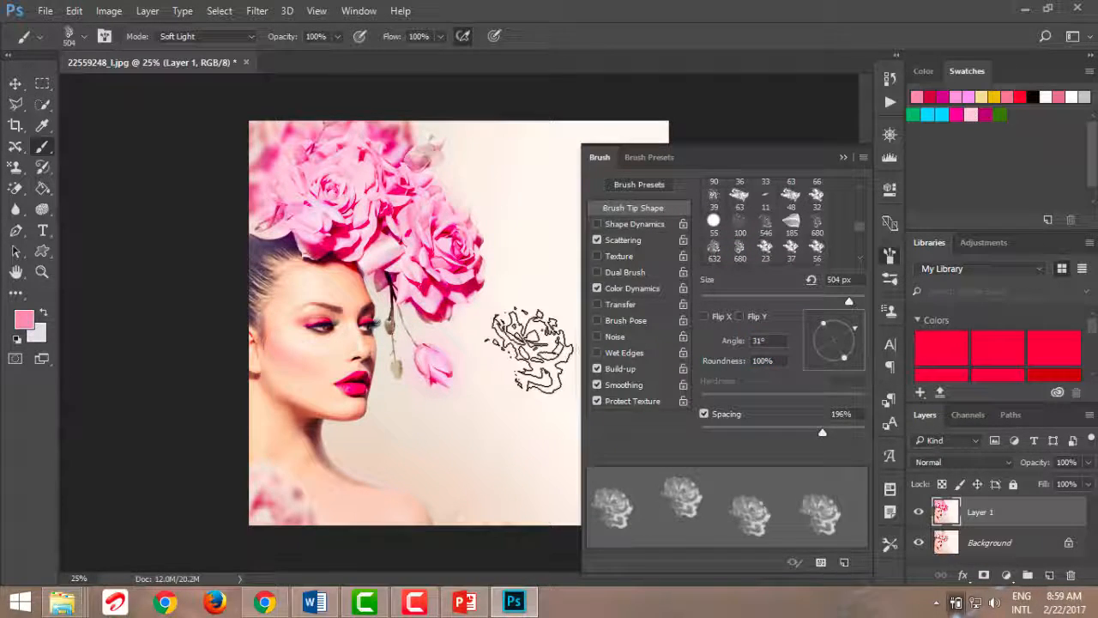
left_click(842, 159)
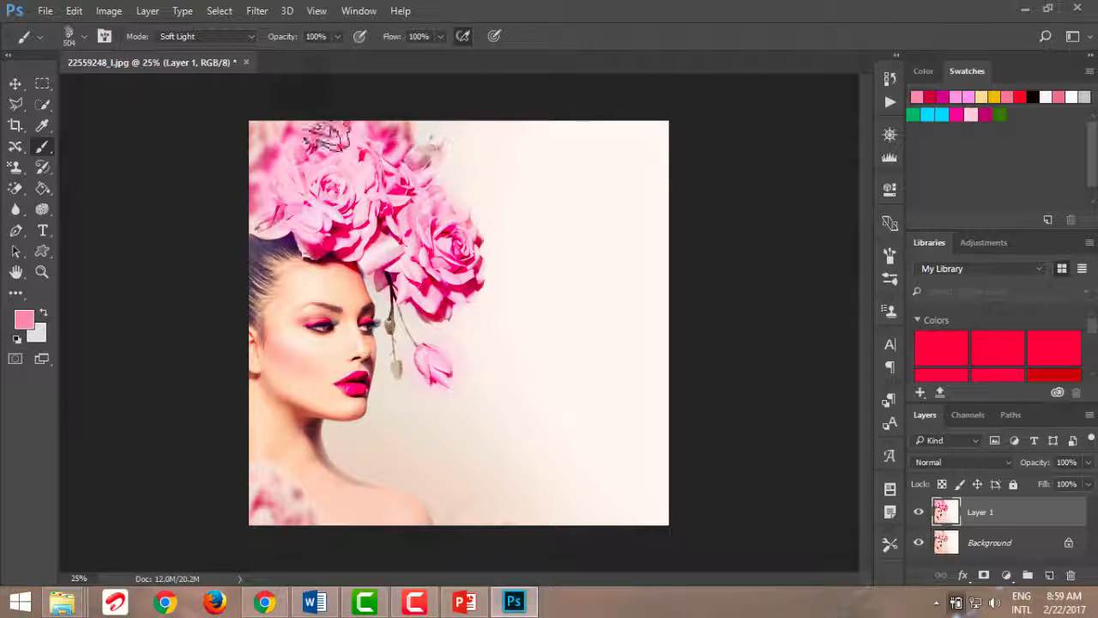
Set the brush blending mode to Normal and stamp scattered roses over the empty background beside the woman
left_click(252, 36)
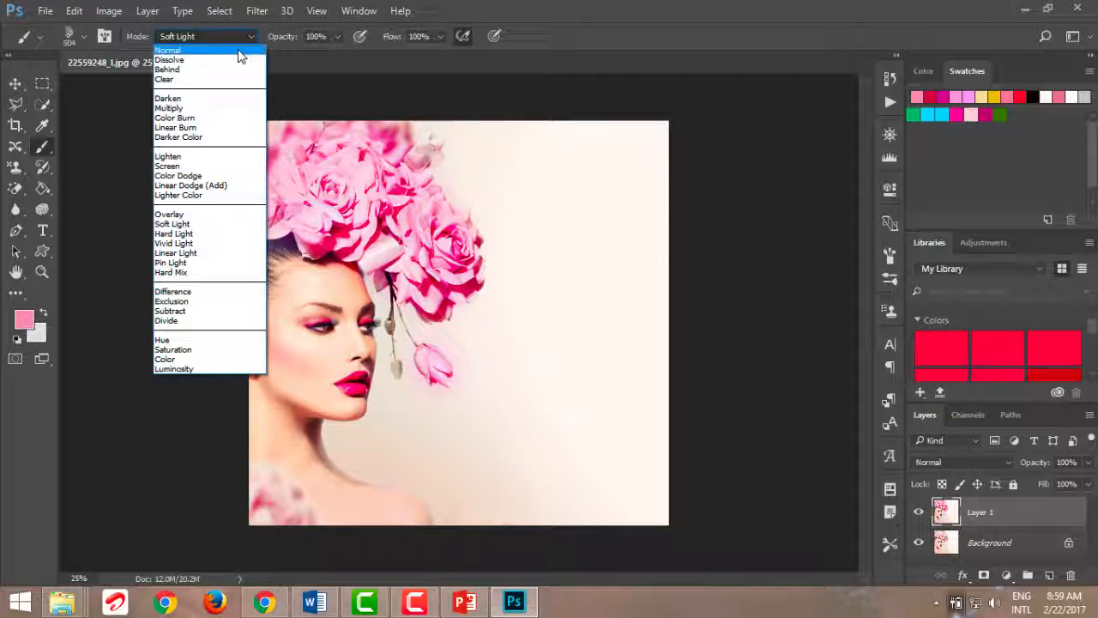
left_click(241, 50)
left_click(530, 400)
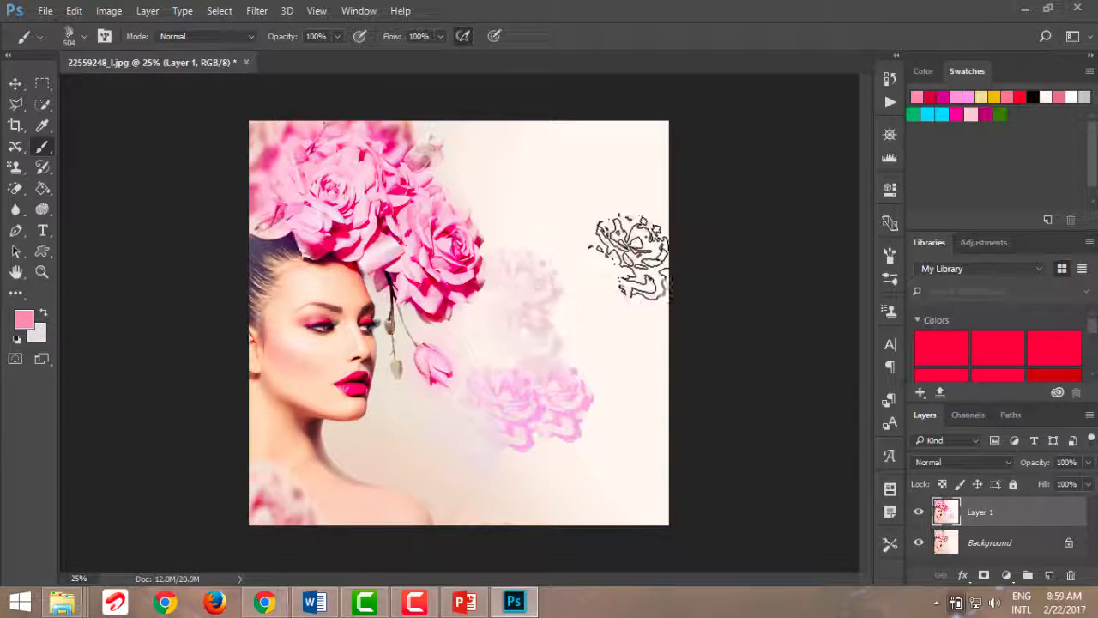
left_click(614, 262)
left_click(646, 412)
left_click(593, 290)
left_click(599, 248)
left_click(565, 182)
left_click(545, 257)
left_click(446, 454)
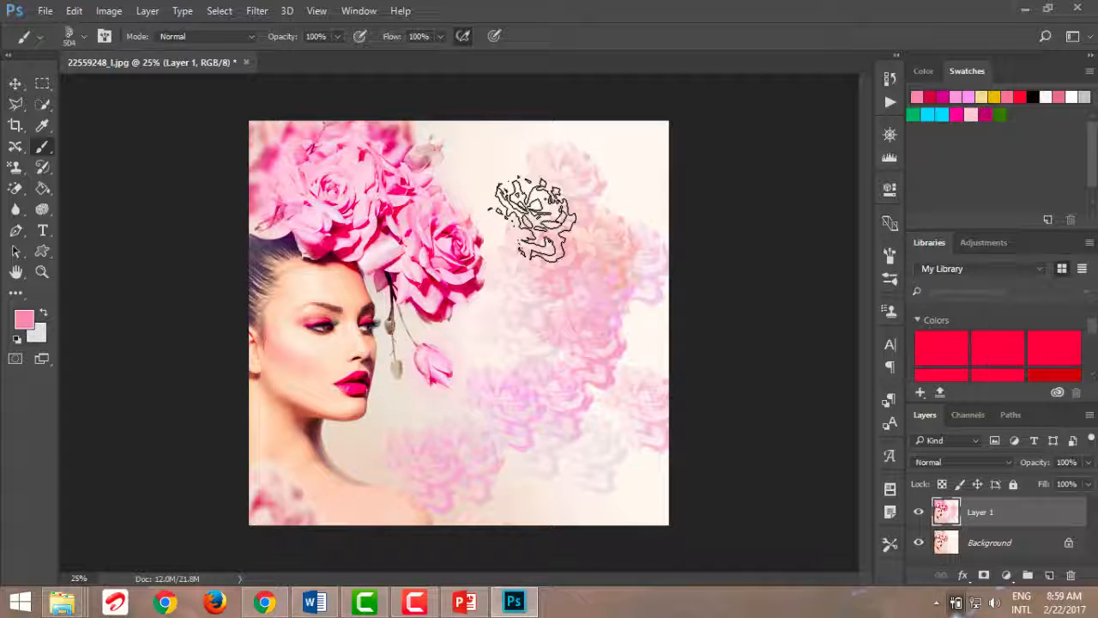
Lower the brush opacity to 67% and stamp more roses across the middle and lower part of the background
left_click(337, 39)
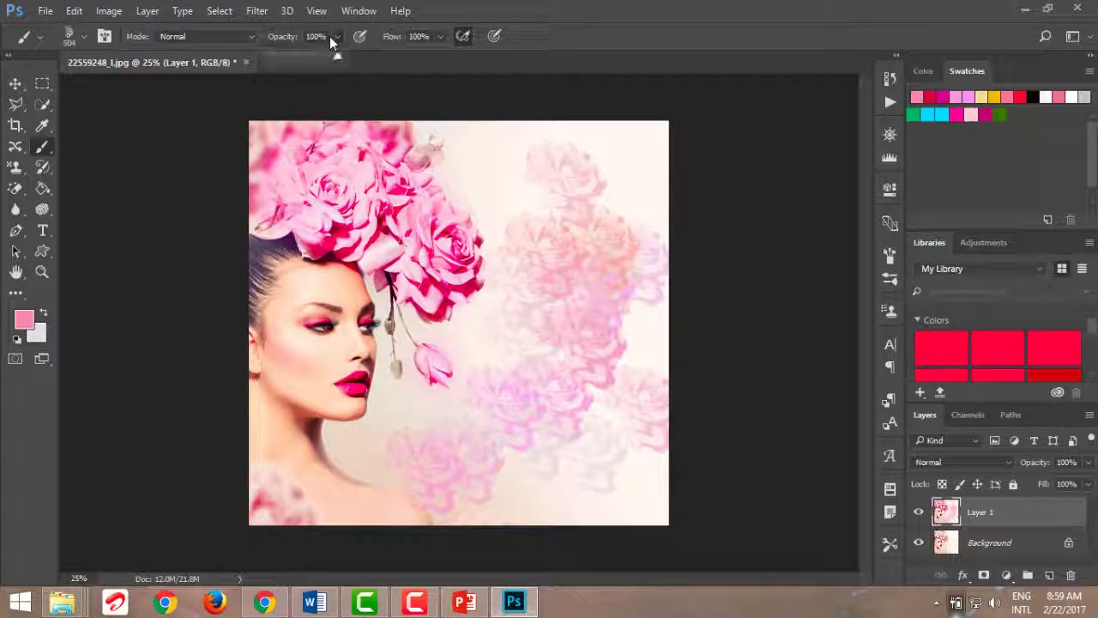
left_click_drag(337, 56, 315, 55)
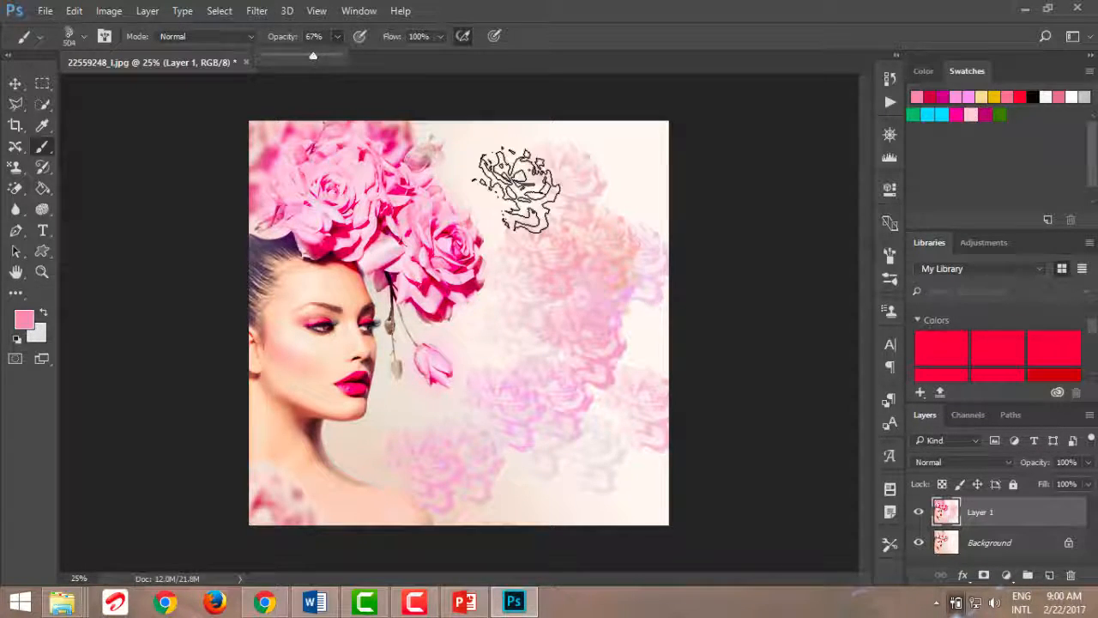
left_click(551, 273)
left_click(552, 486)
left_click(620, 488)
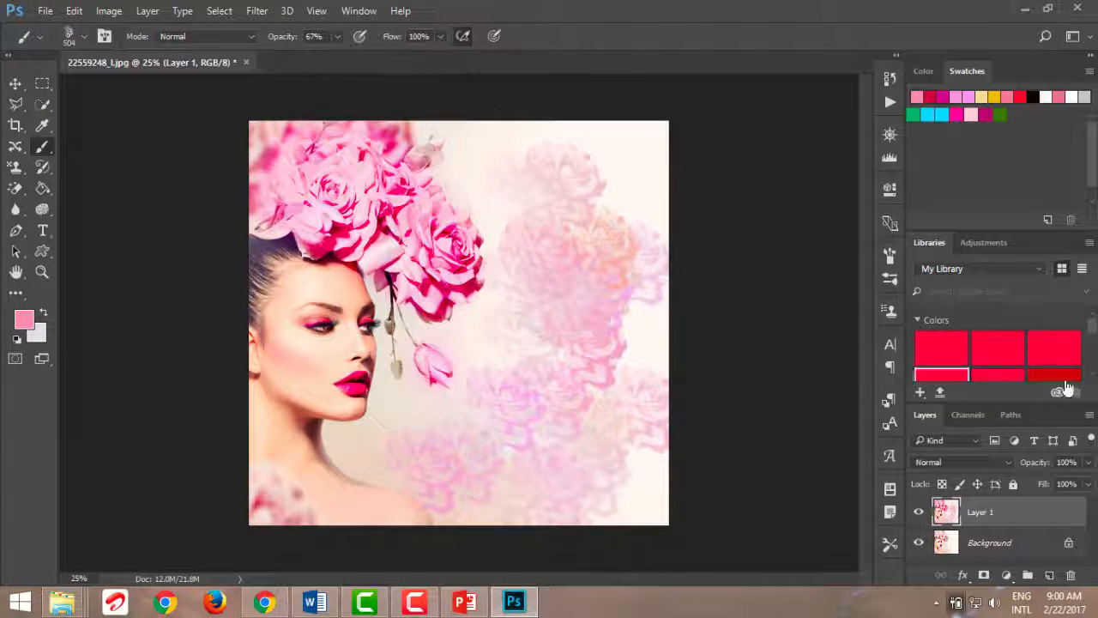
Delete Layer 1 and set the brush opacity to 100%
left_click_drag(1008, 513, 1071, 574)
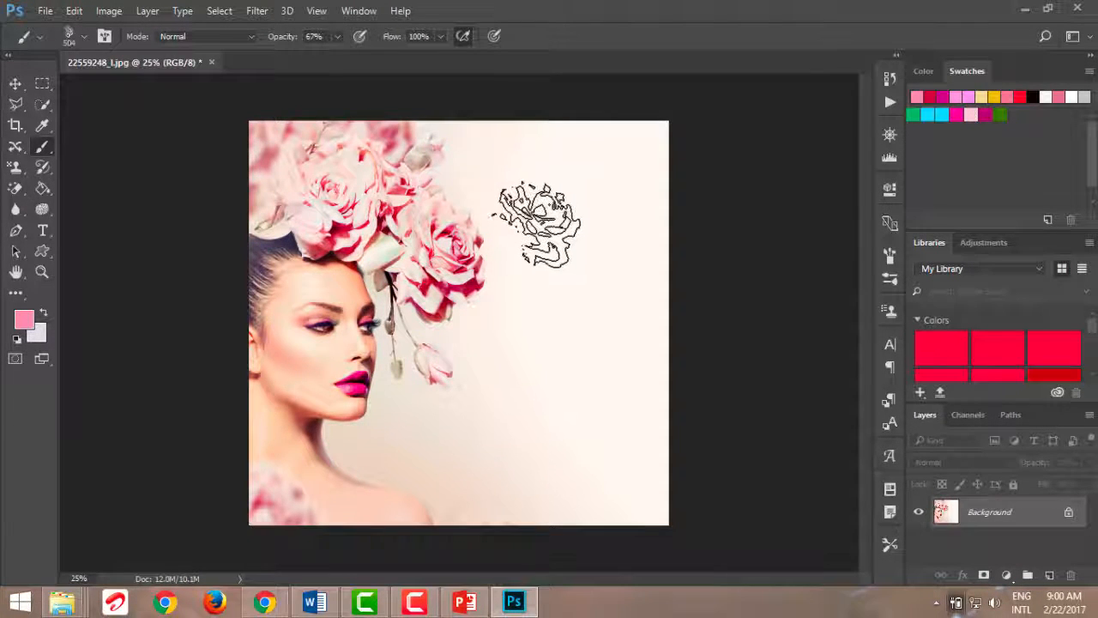
left_click(341, 39)
left_click_drag(341, 57, 384, 57)
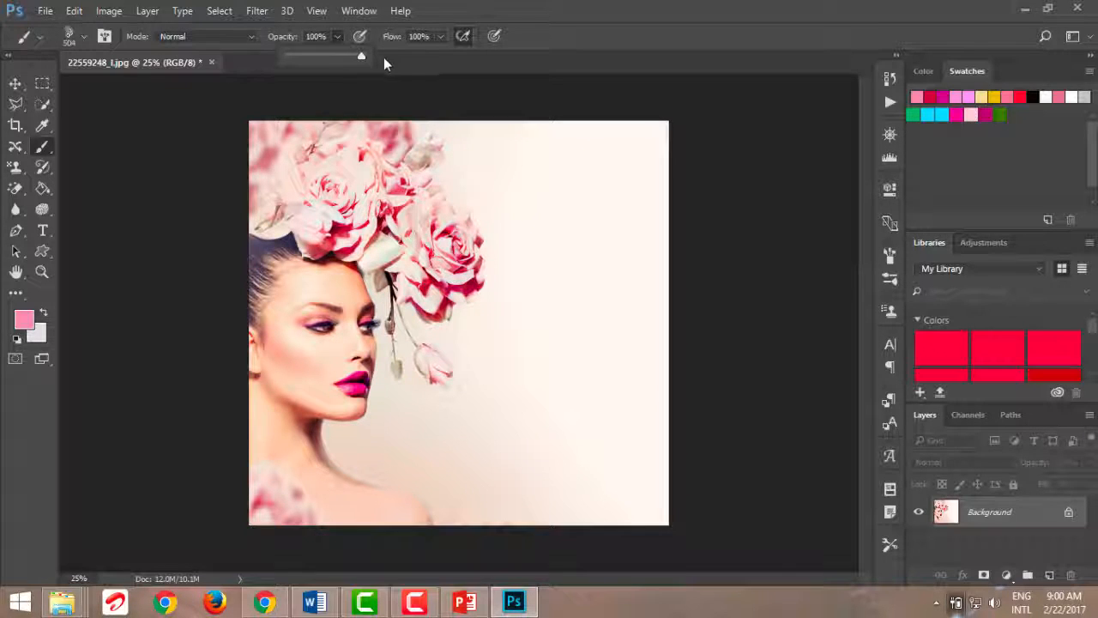
Stamp roses over the middle and lower background at 100% opacity, and more across its upper part with the flow at 49%
left_click(539, 261)
mouse_move(589, 348)
left_mouse_down()
mouse_move(580, 280)
mouse_move(566, 409)
mouse_move(485, 377)
mouse_move(511, 326)
mouse_move(598, 354)
mouse_move(581, 391)
left_mouse_up()
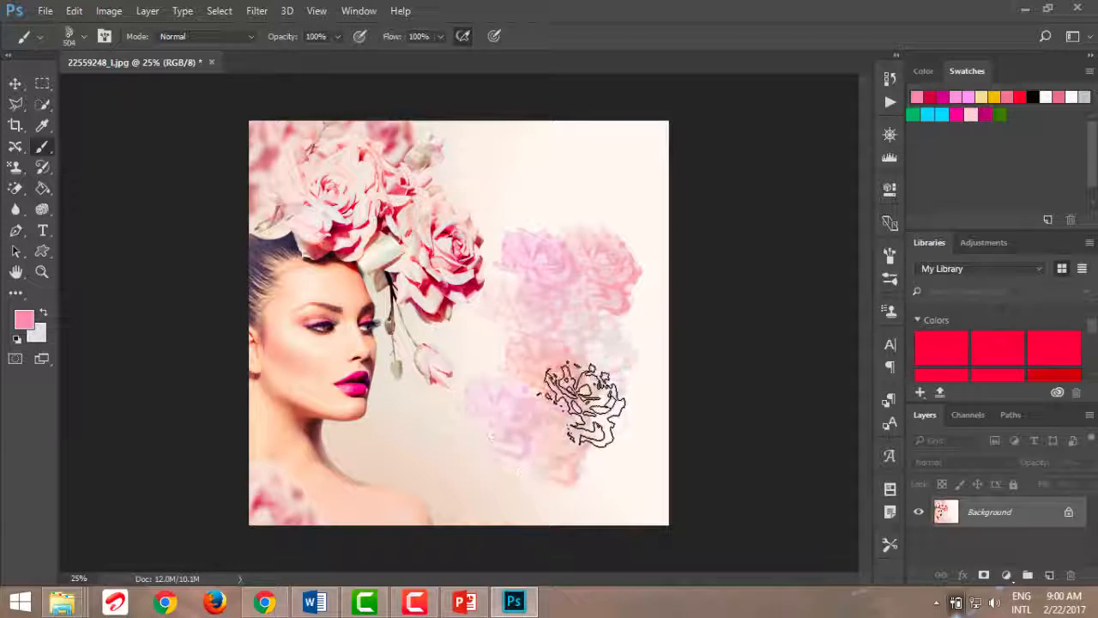
left_click(440, 36)
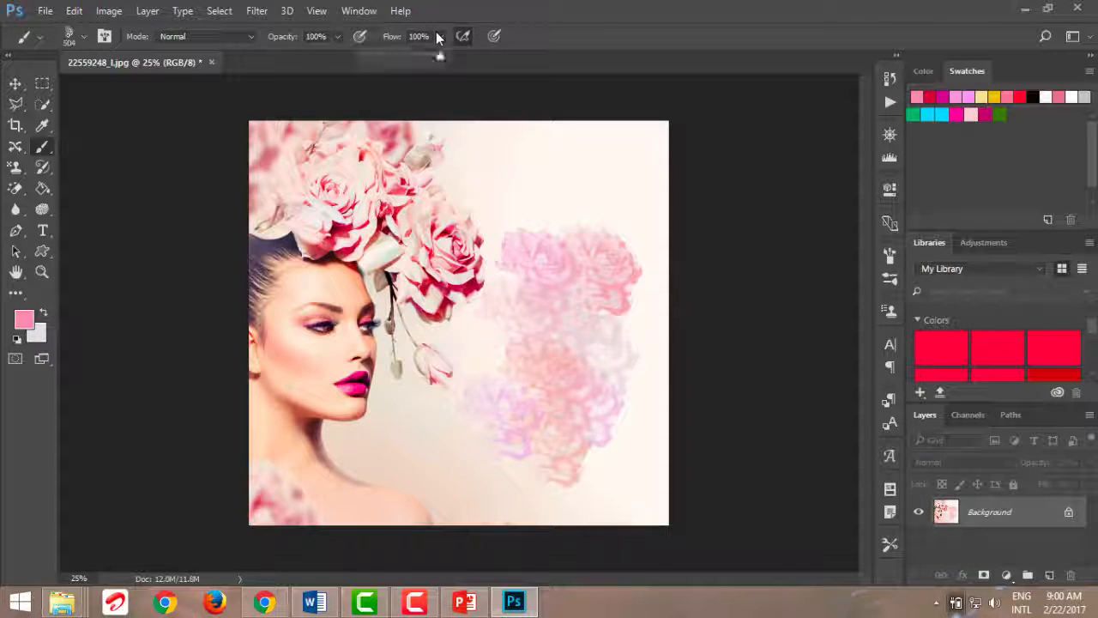
mouse_move(509, 177)
left_mouse_down()
mouse_move(535, 172)
mouse_move(596, 187)
mouse_move(548, 190)
mouse_move(600, 267)
mouse_move(617, 203)
mouse_move(610, 161)
mouse_move(558, 290)
left_mouse_up()
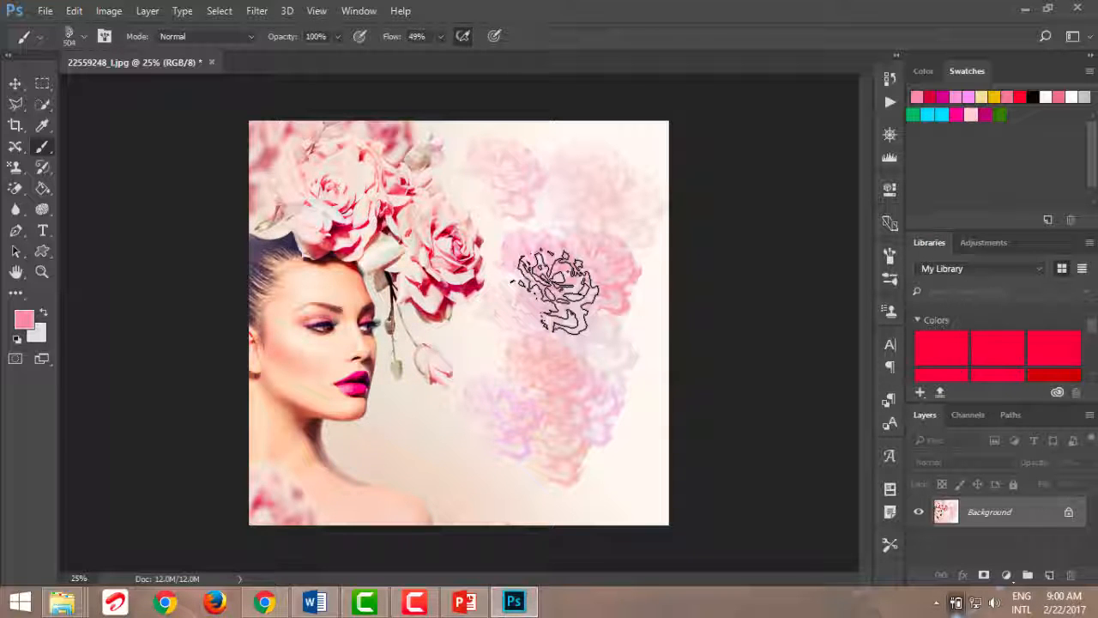
Switch to the Pencil tool and choose the 300 px tip beside the 50 px preset
right_click(42, 145)
left_click(77, 168)
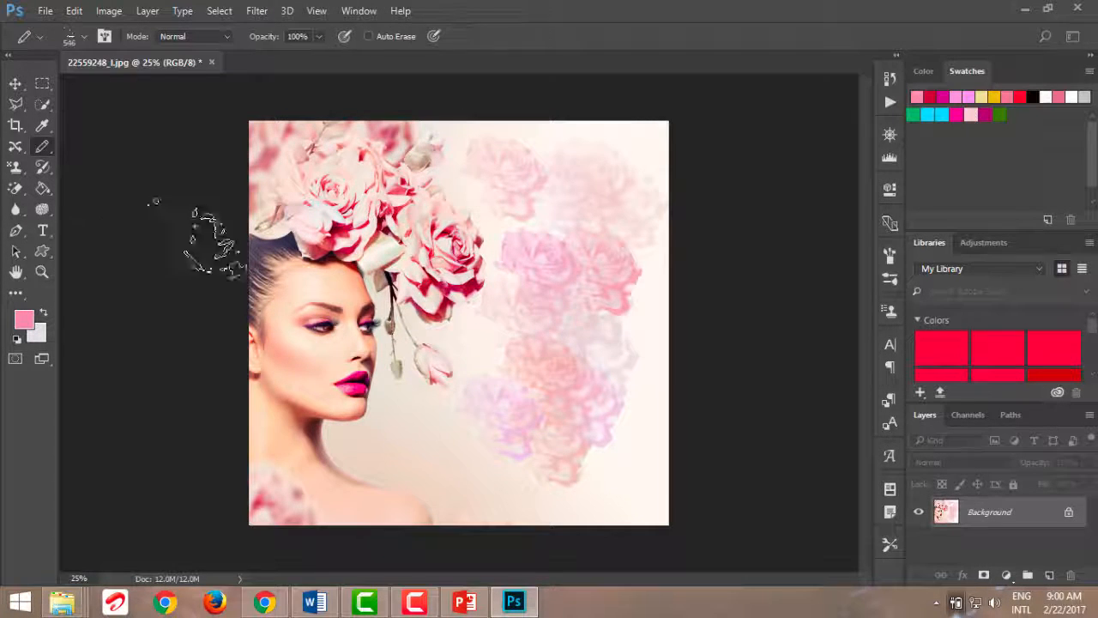
left_click(82, 35)
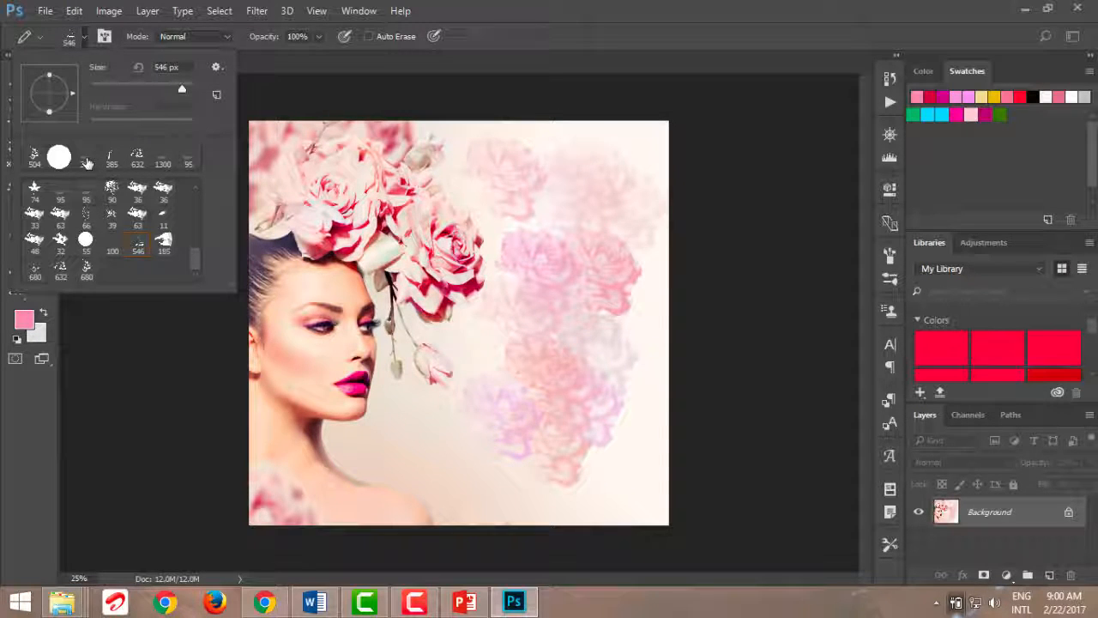
left_click_drag(192, 266, 189, 181)
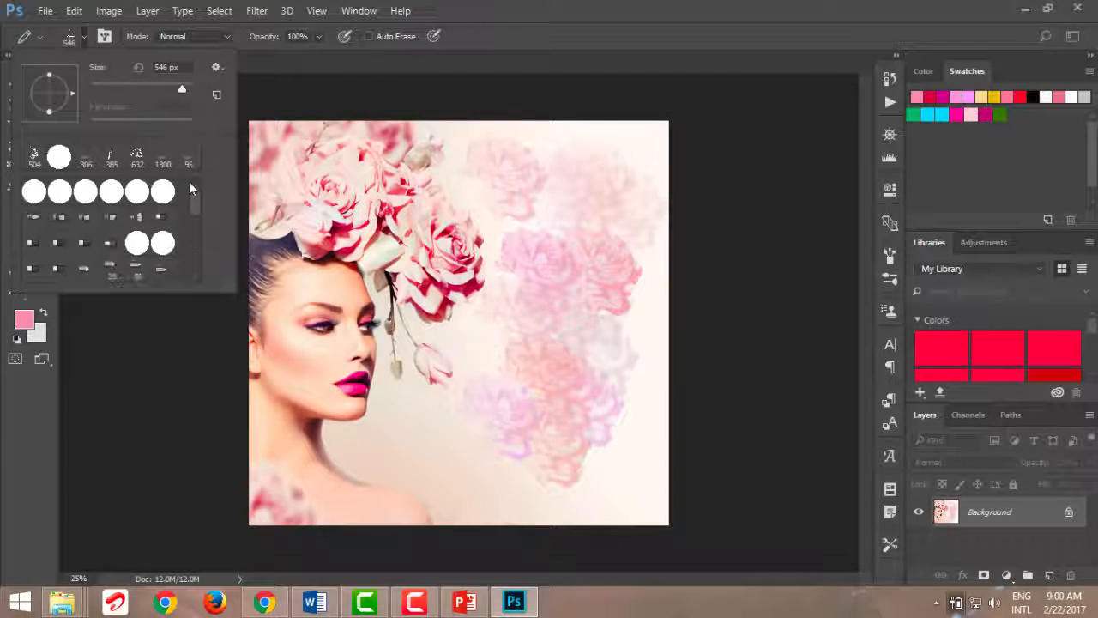
left_click(35, 218)
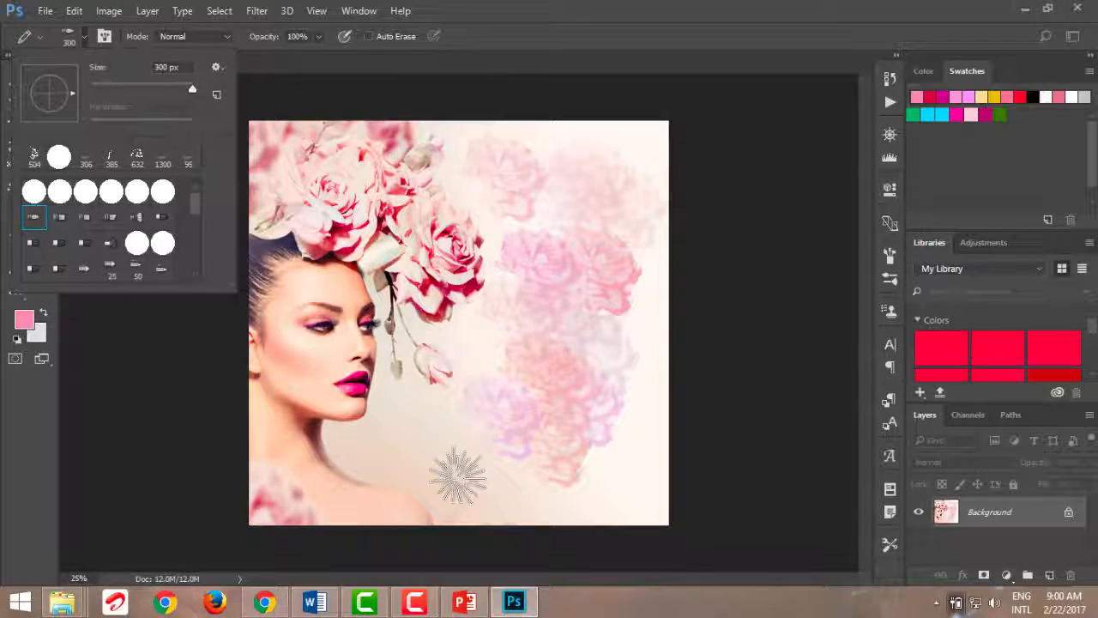
left_click(158, 272)
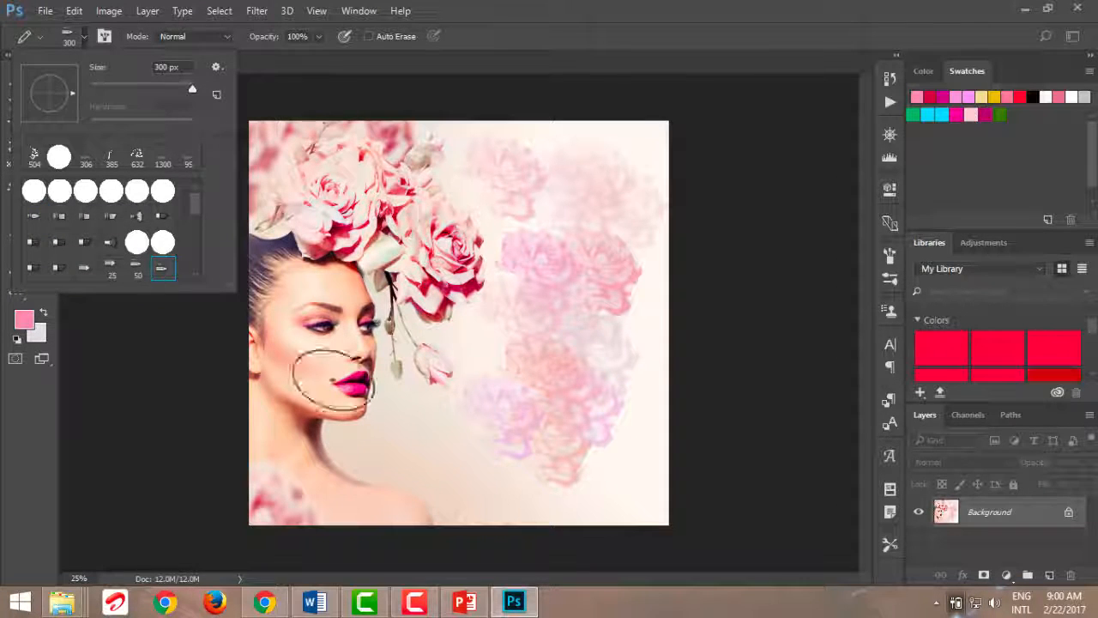
Paint a broad solid pink pencil area over the woman's face and the background, and undo it
left_click(409, 421)
mouse_move(430, 390)
left_mouse_down()
mouse_move(429, 408)
mouse_move(460, 314)
mouse_move(518, 289)
mouse_move(506, 267)
mouse_move(498, 289)
mouse_move(559, 347)
left_mouse_up()
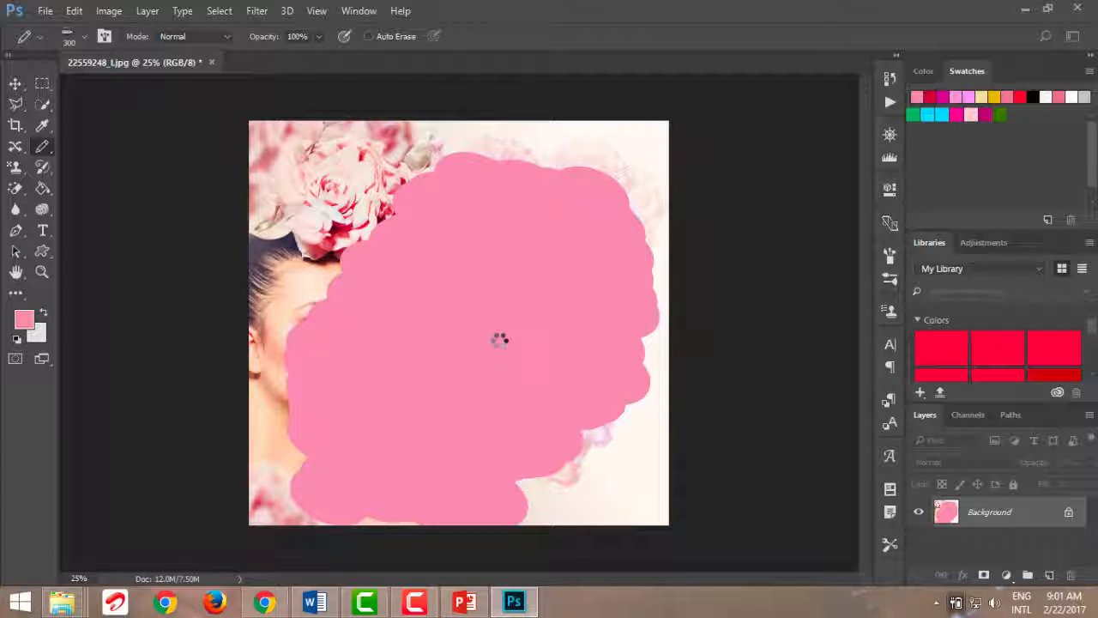
key("ctrl+z")
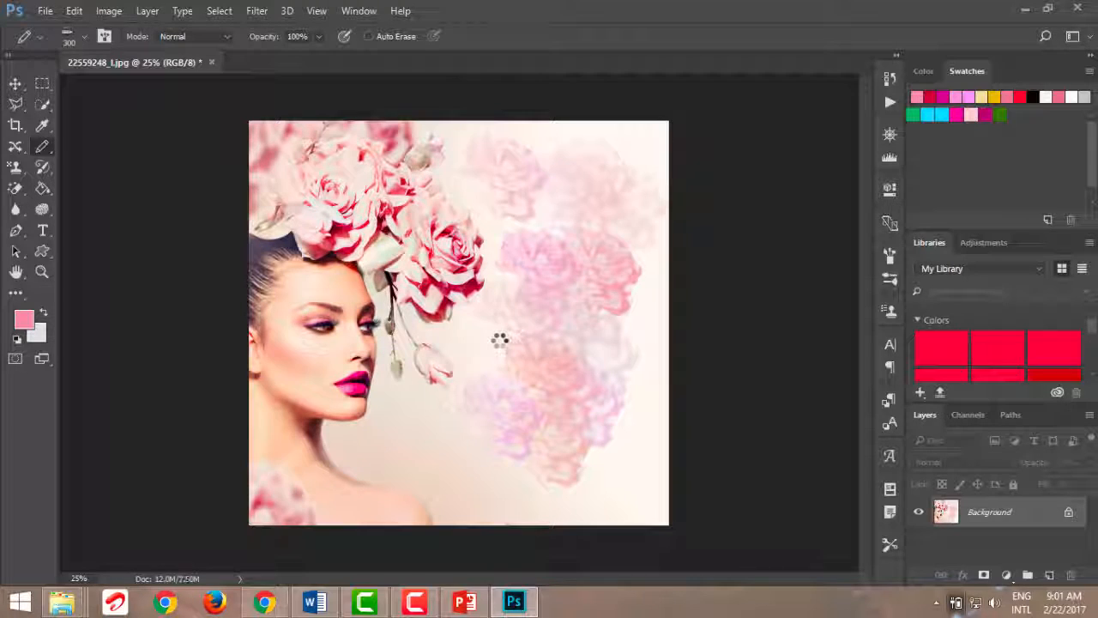
Set the pencil size to 5 px and draw thin pink zigzag lines over the roses in the background
left_click(83, 36)
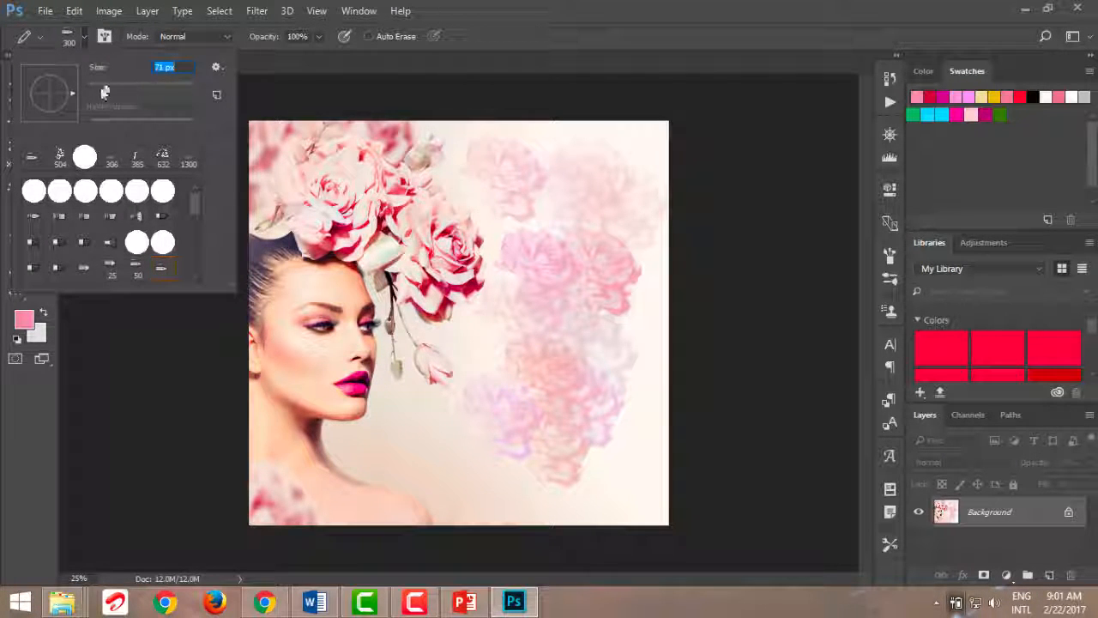
key("Return")
mouse_move(434, 356)
left_mouse_down()
mouse_move(492, 351)
mouse_move(511, 376)
mouse_move(593, 291)
mouse_move(606, 243)
mouse_move(645, 206)
mouse_move(616, 196)
mouse_move(611, 260)
left_mouse_up()
left_click_drag(462, 442, 584, 342)
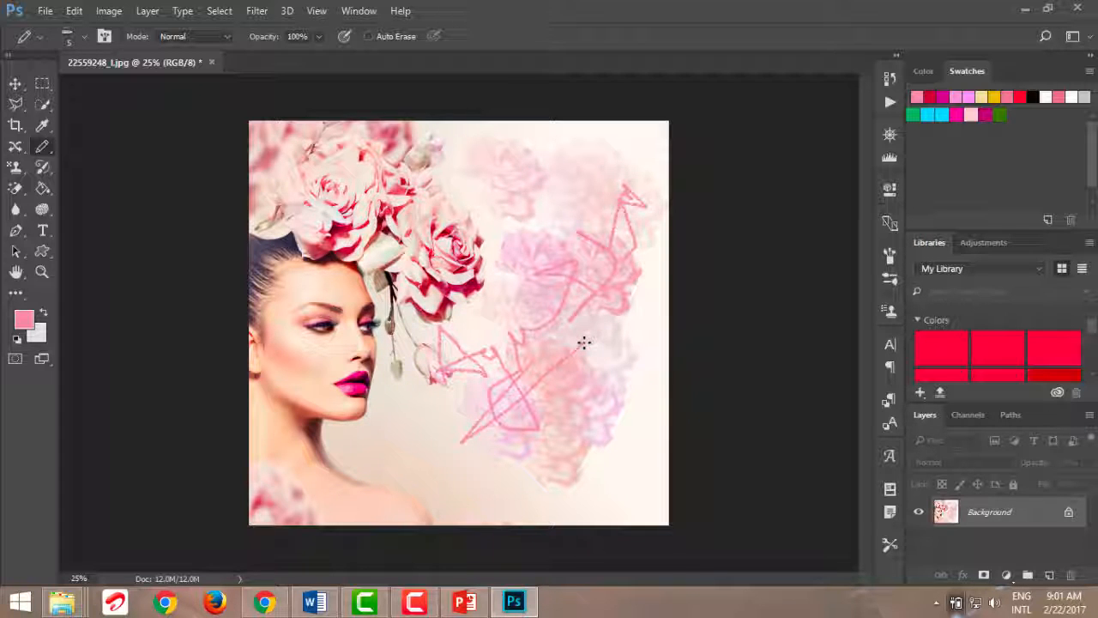